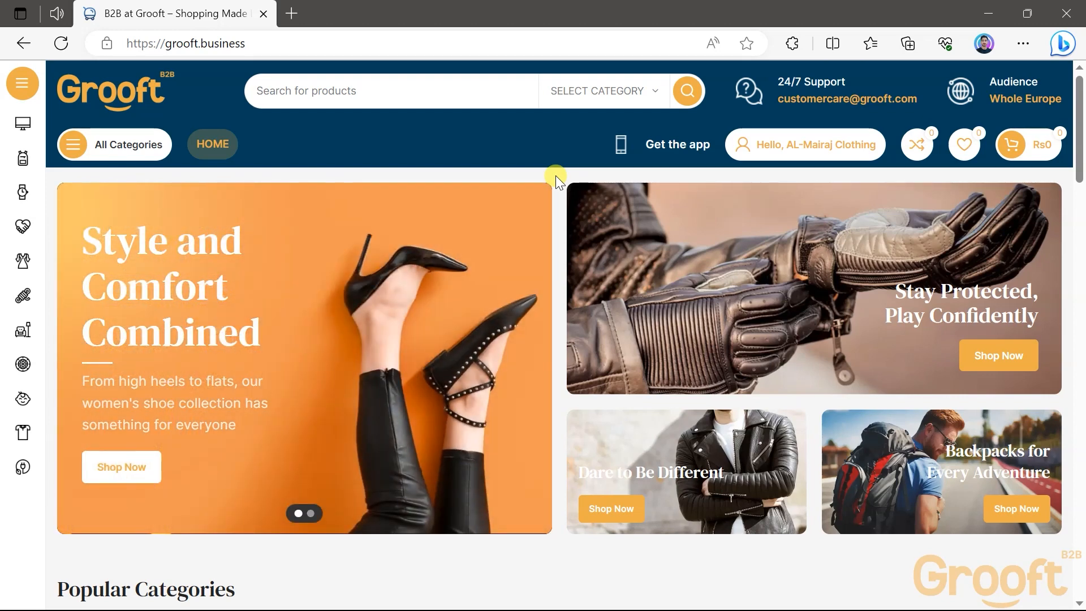
Go to the vendor dashboard and open the store's Shipping settings
left_click_drag(164, 43, 249, 50)
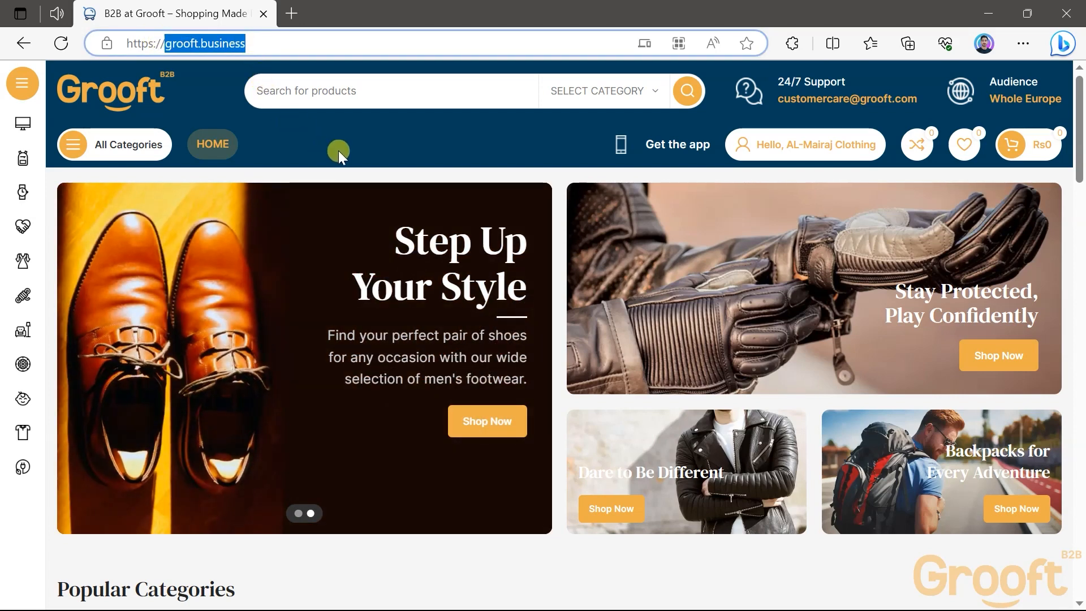
mouse_move(768, 147)
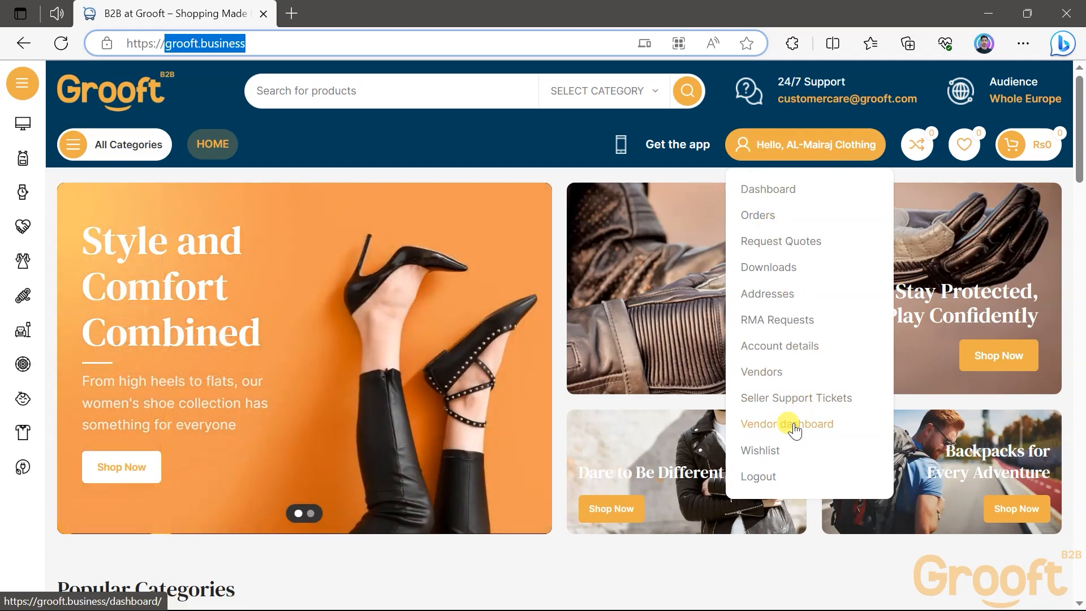
left_click(787, 425)
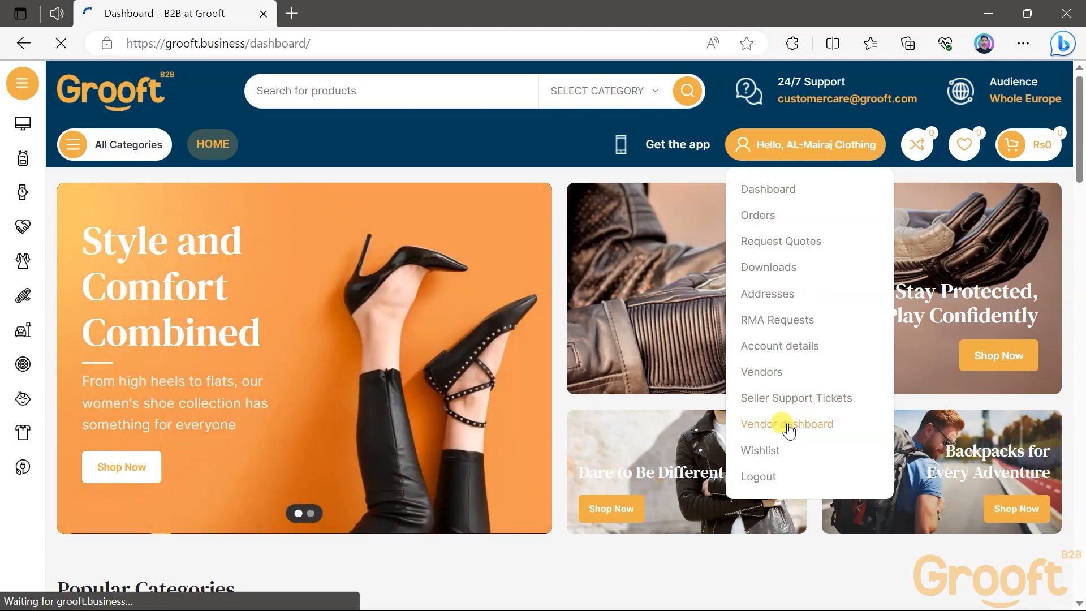
scroll(306, 407, "down", 7)
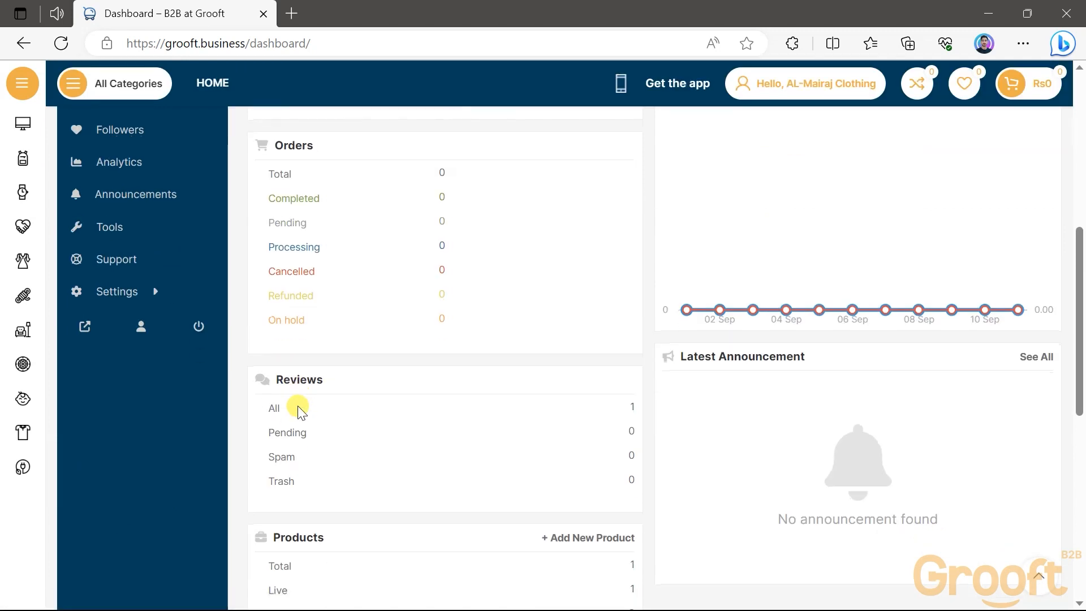
scroll(298, 409, "up", 2)
mouse_move(186, 398)
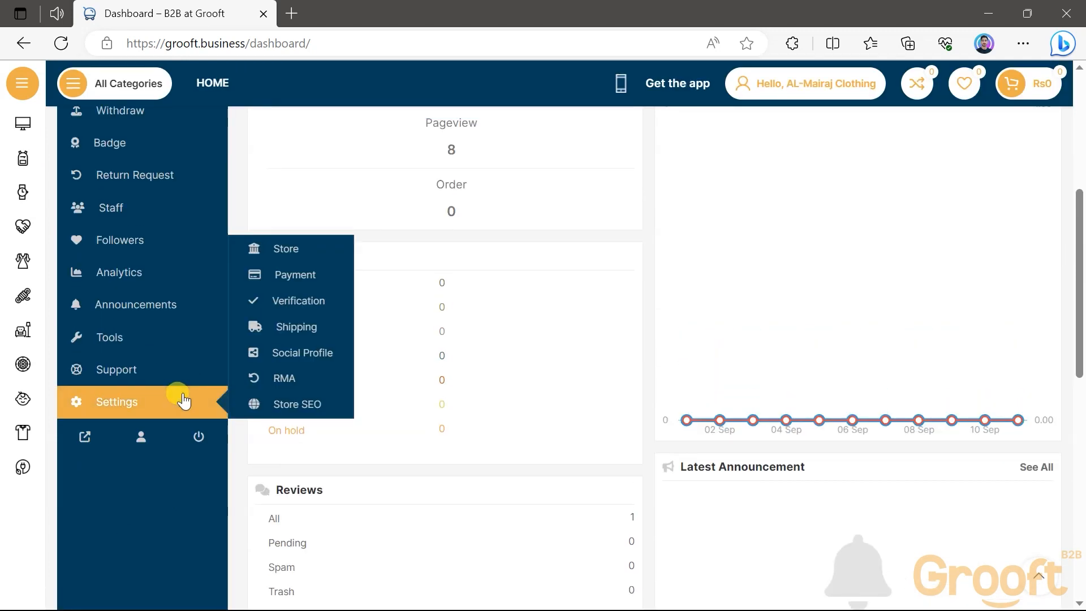
left_click(330, 331)
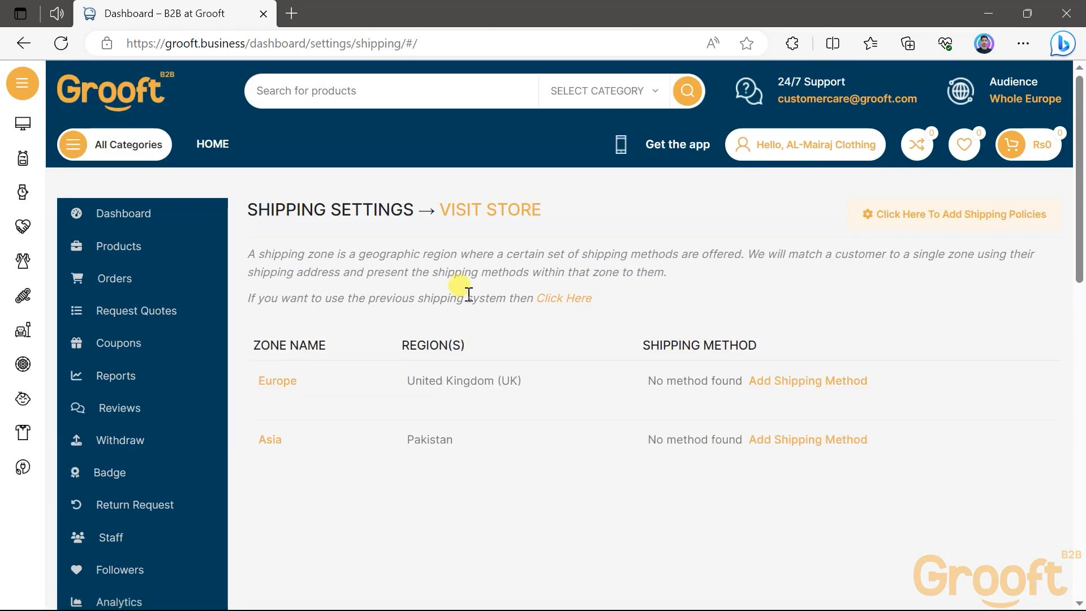
Review the regions of the Europe and Asia zones and open the Europe zone to add a shipping method
mouse_move(396, 400)
left_click_drag(402, 385, 520, 383)
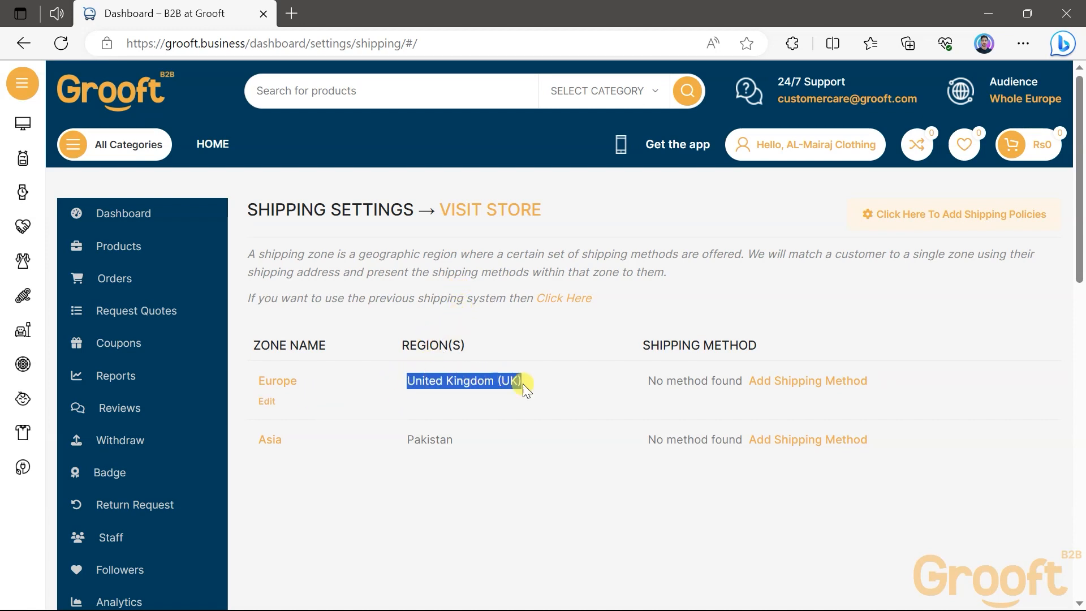
left_click_drag(405, 436, 456, 440)
left_click(429, 480)
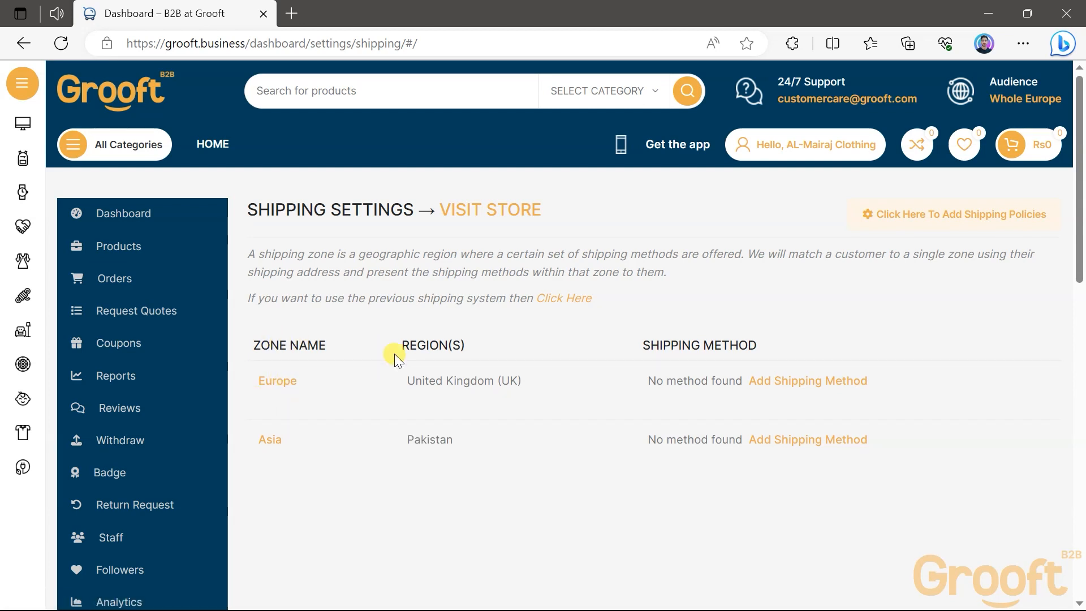
left_click_drag(648, 378, 723, 388)
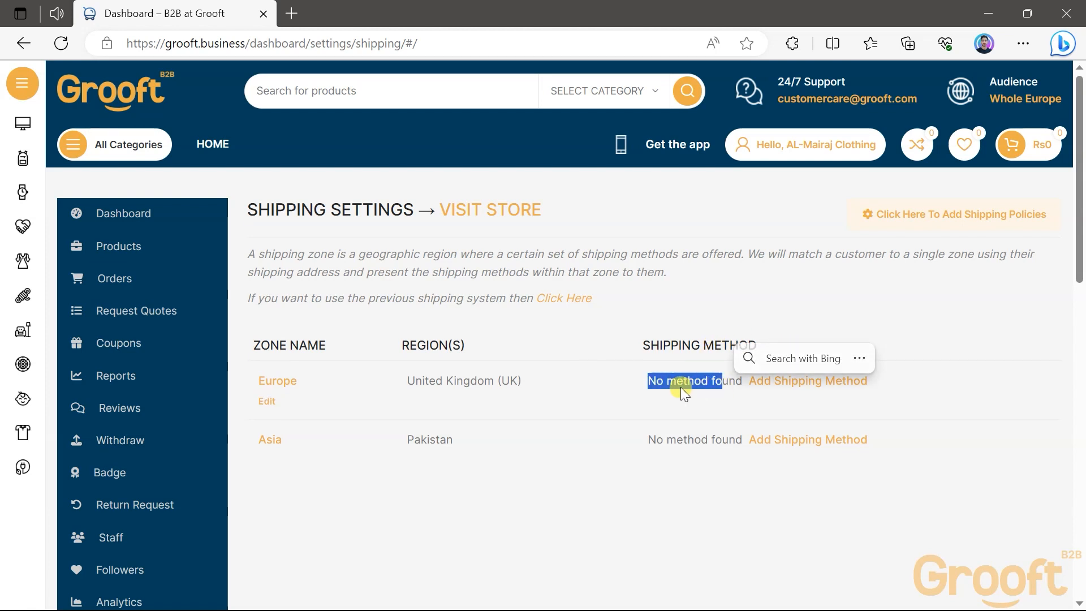
left_click(767, 391)
left_click(809, 384)
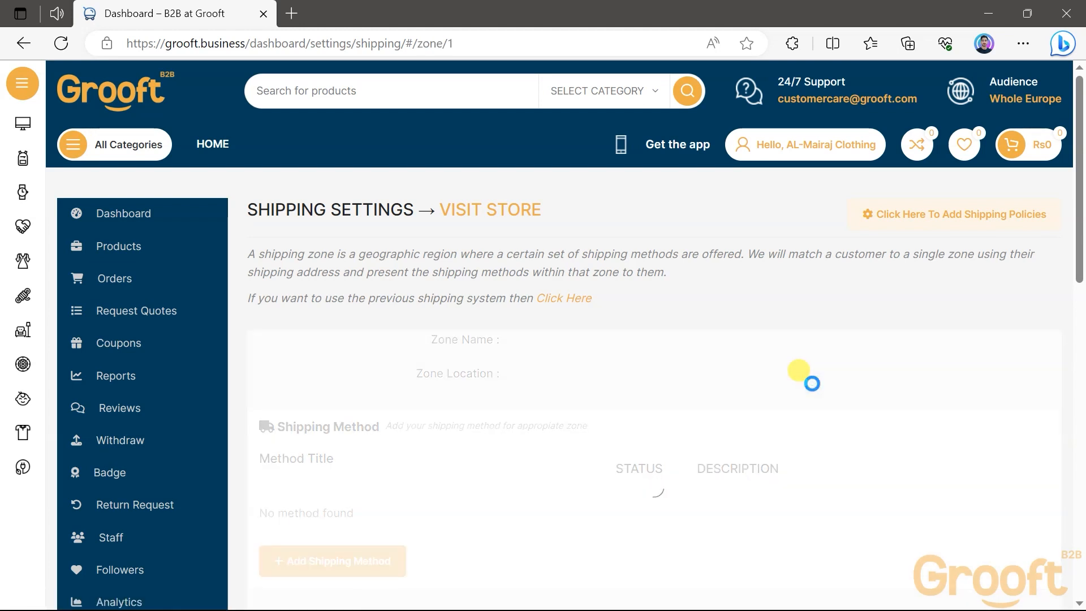
scroll(564, 406, "down", 2)
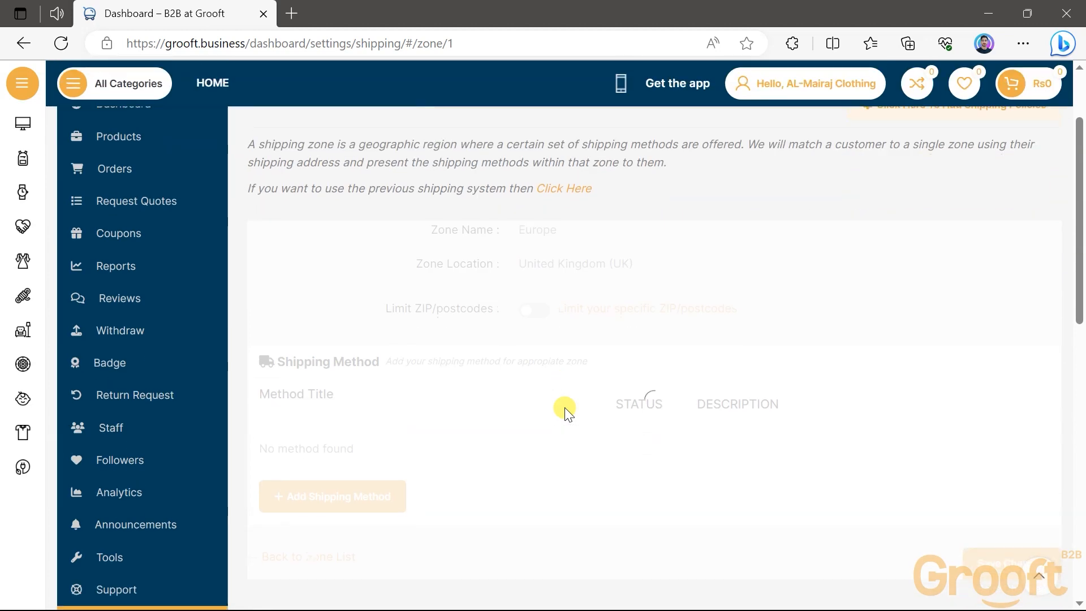
scroll(564, 407, "down", 2)
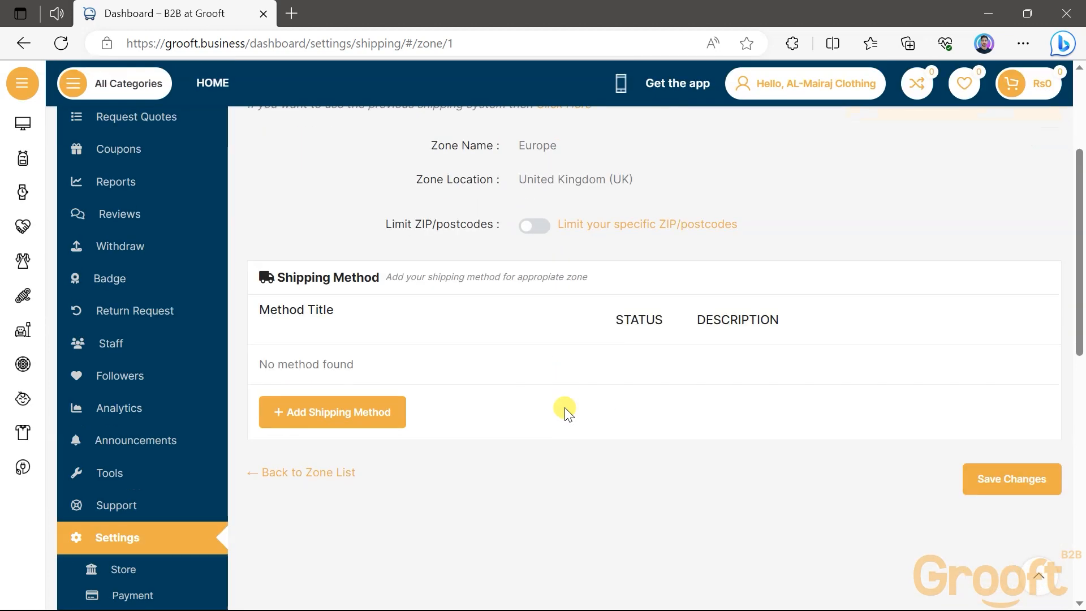
scroll(564, 407, "up", 2)
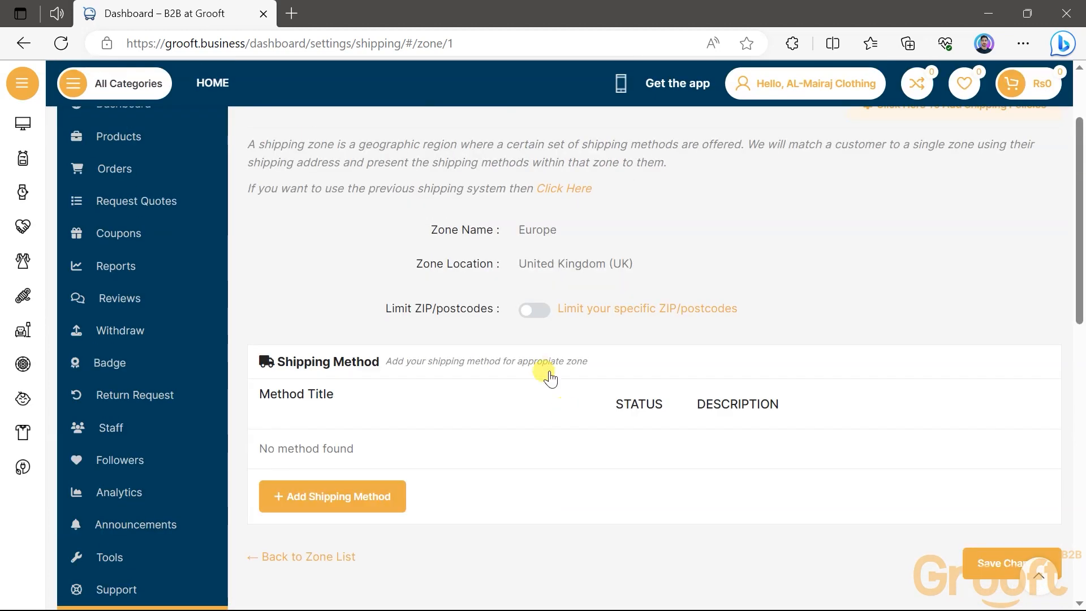
left_click(535, 311)
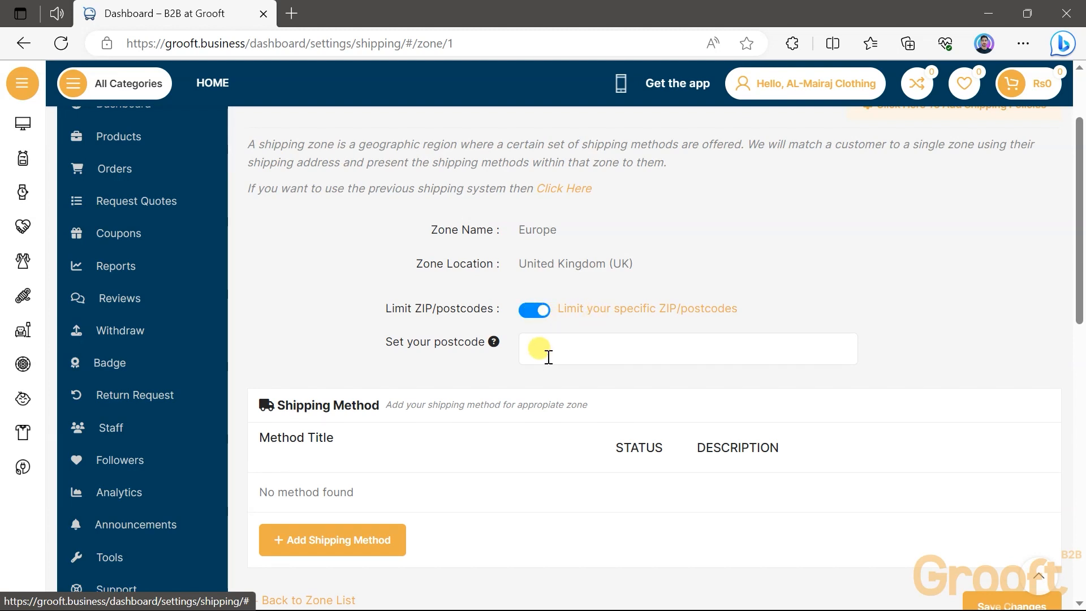
left_click(556, 346)
left_click(527, 312)
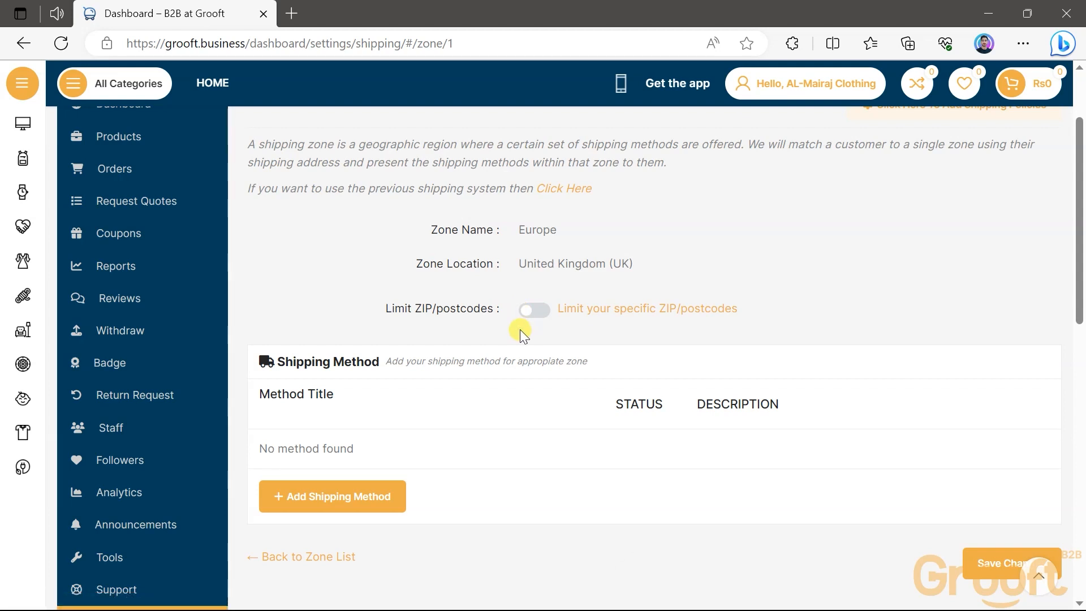
Add the Table Rate shipping method to the Europe zone
scroll(518, 333, "down", 2)
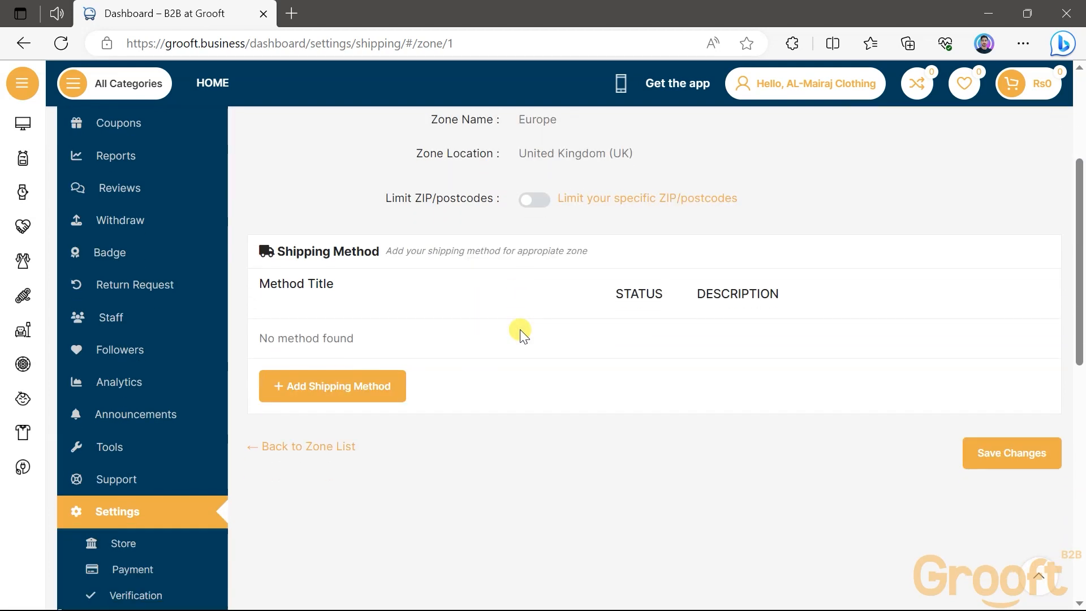
left_click(328, 389)
left_click(507, 362)
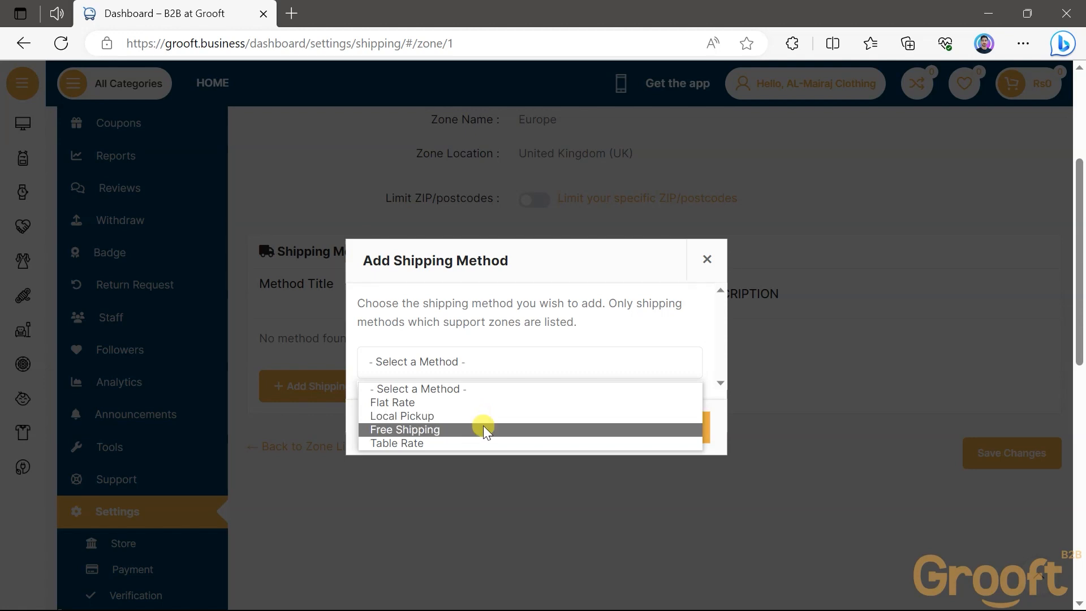
left_click(450, 444)
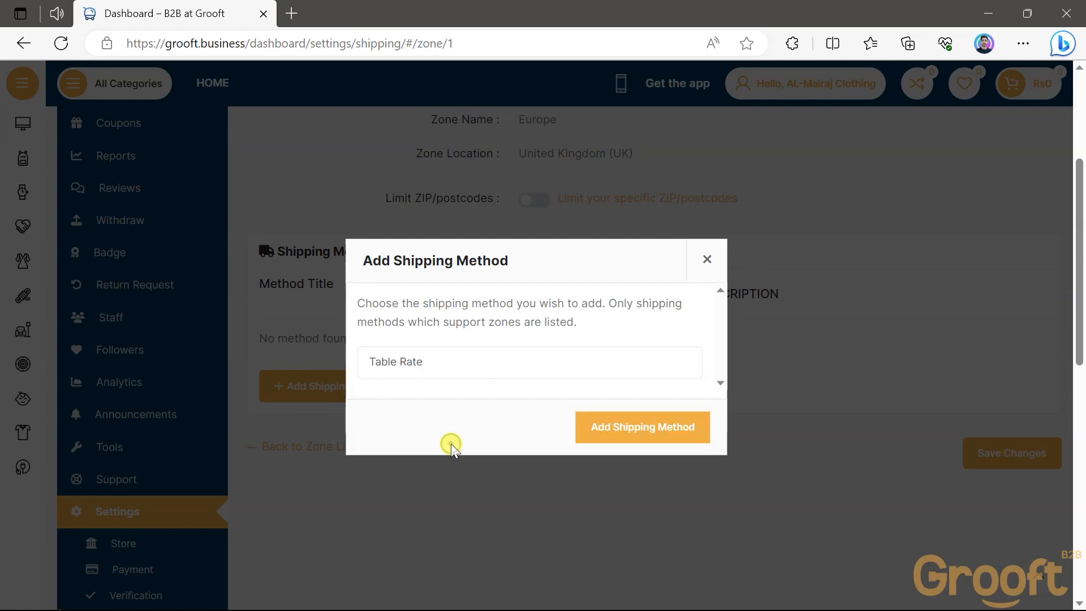
left_click(599, 437)
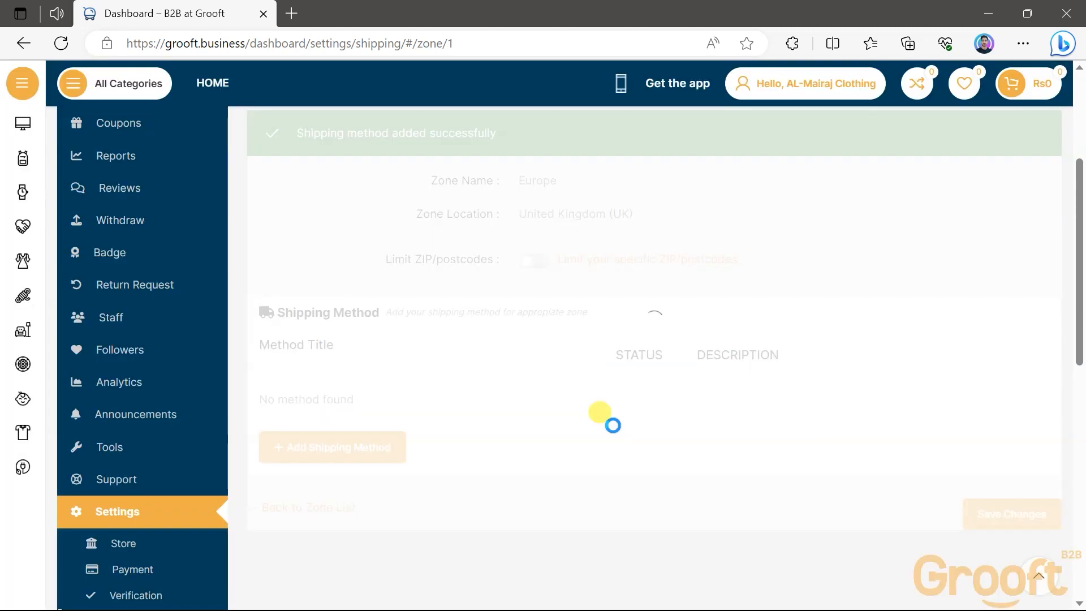
Open the Table Rate method for editing and change its Method Title to "Shipping"
mouse_move(494, 408)
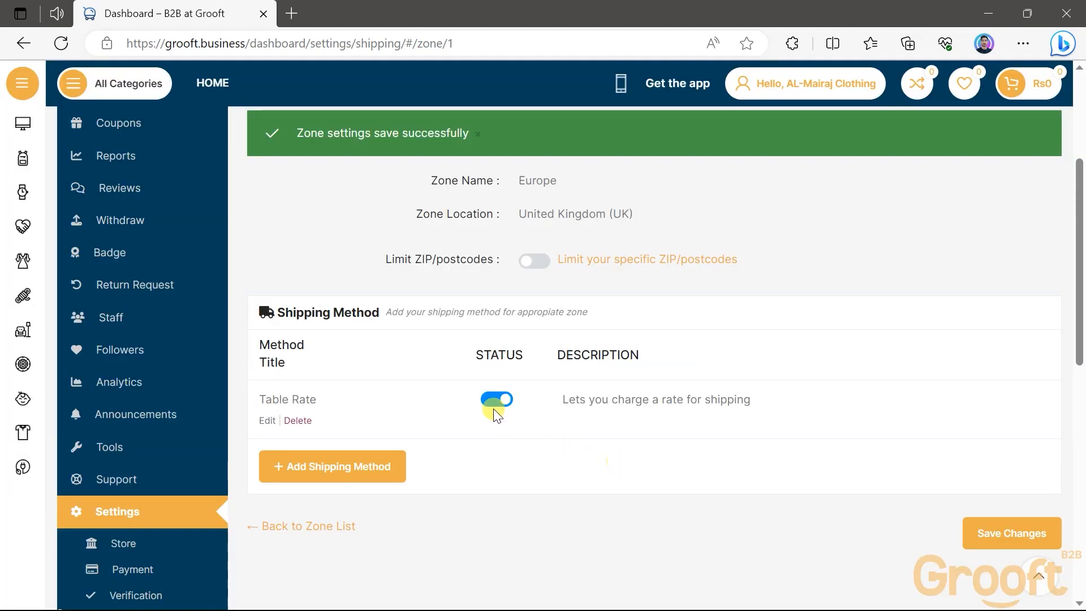
left_click(265, 422)
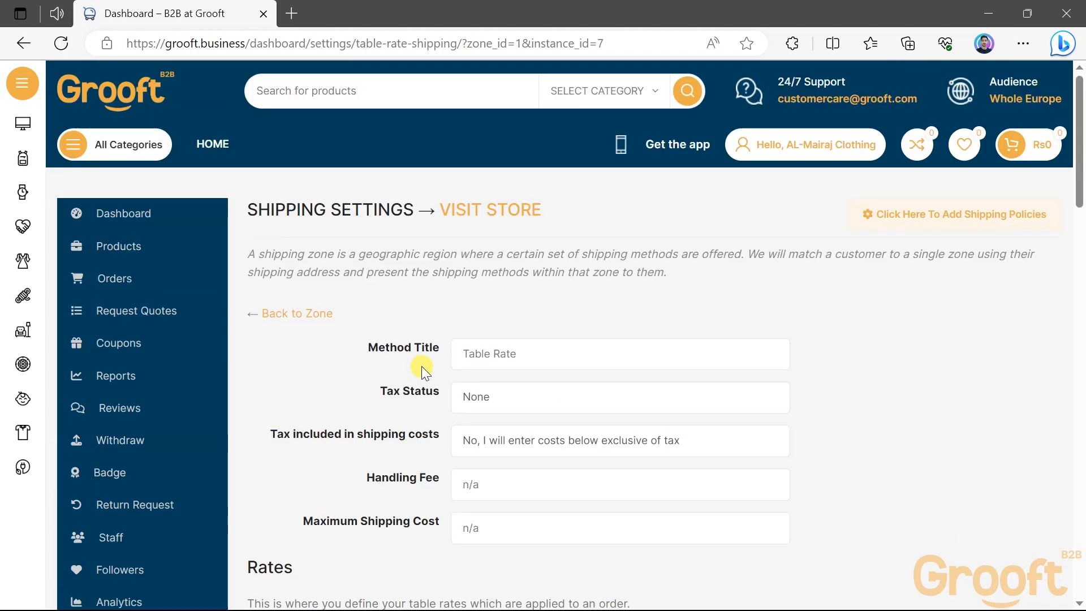
scroll(422, 365, "down", 2)
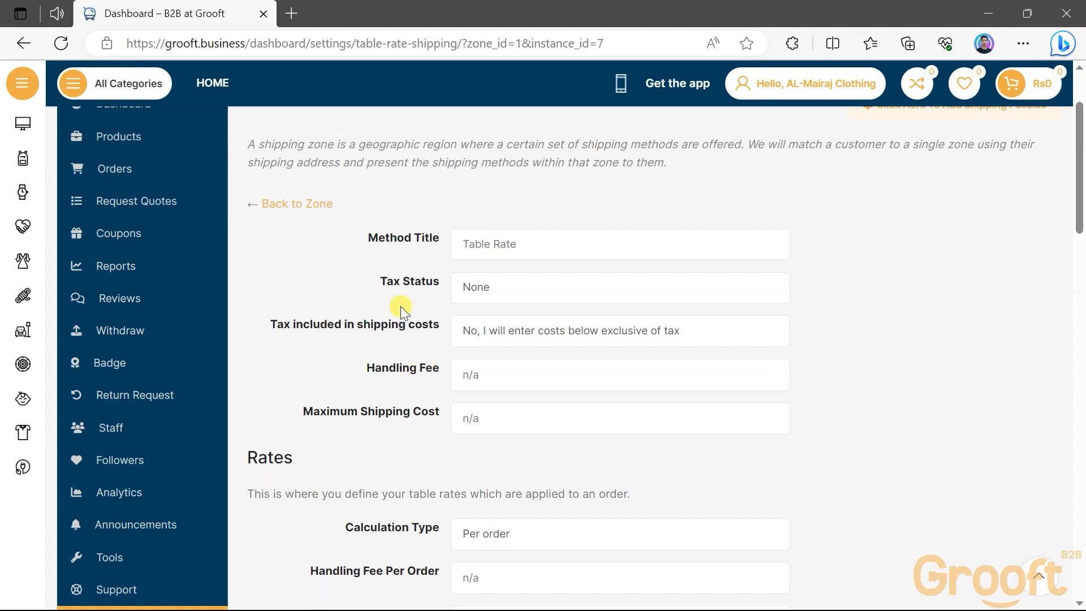
left_click_drag(365, 239, 444, 237)
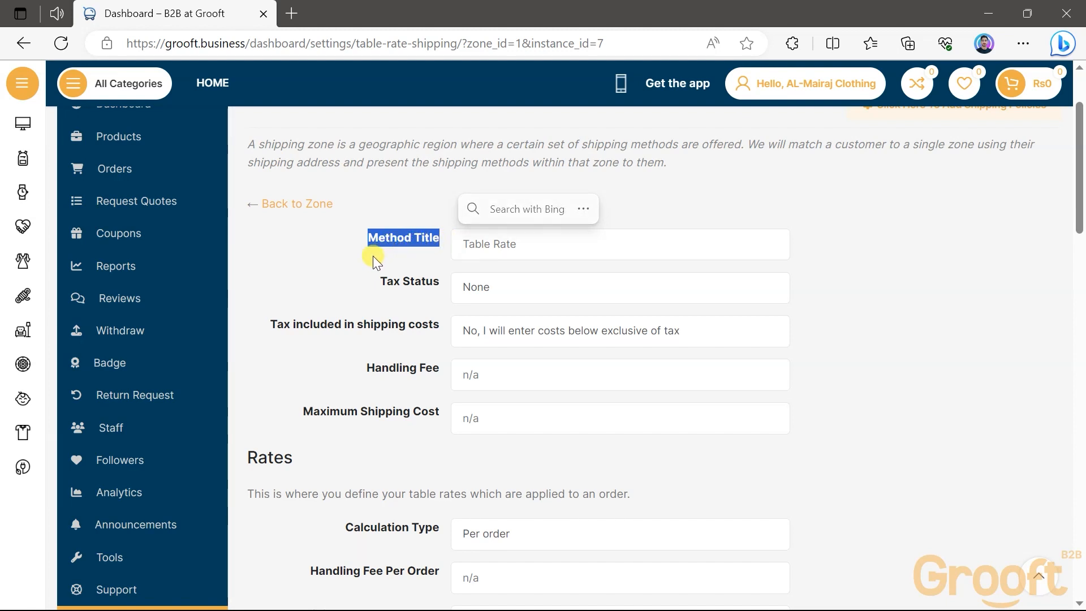
left_click(523, 247)
key("ctrl+a")
type("Shipping")
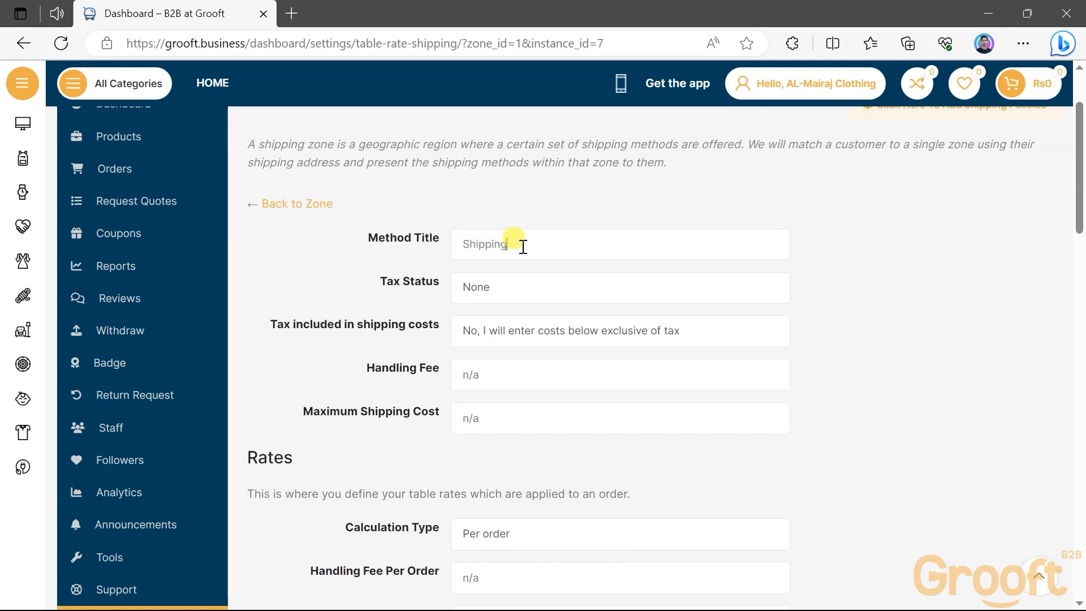
Set Tax Status to None and the tax included in shipping costs option to "No, I will enter costs below exclusive of tax"
left_click_drag(373, 283, 439, 299)
left_click(439, 299)
left_click(513, 289)
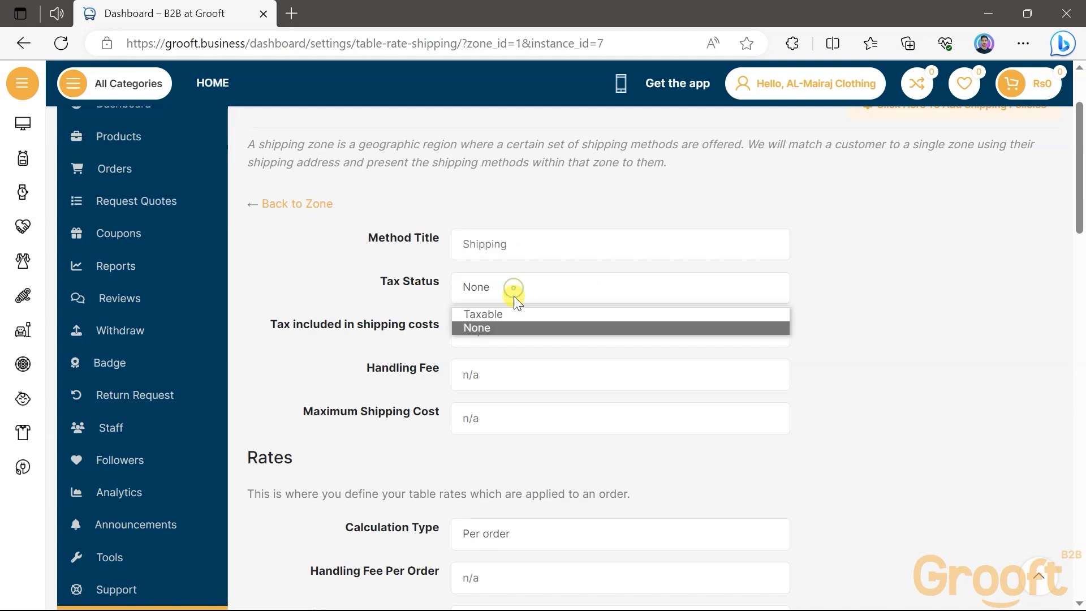
left_click(499, 328)
left_click_drag(268, 324, 334, 325)
left_click(501, 330)
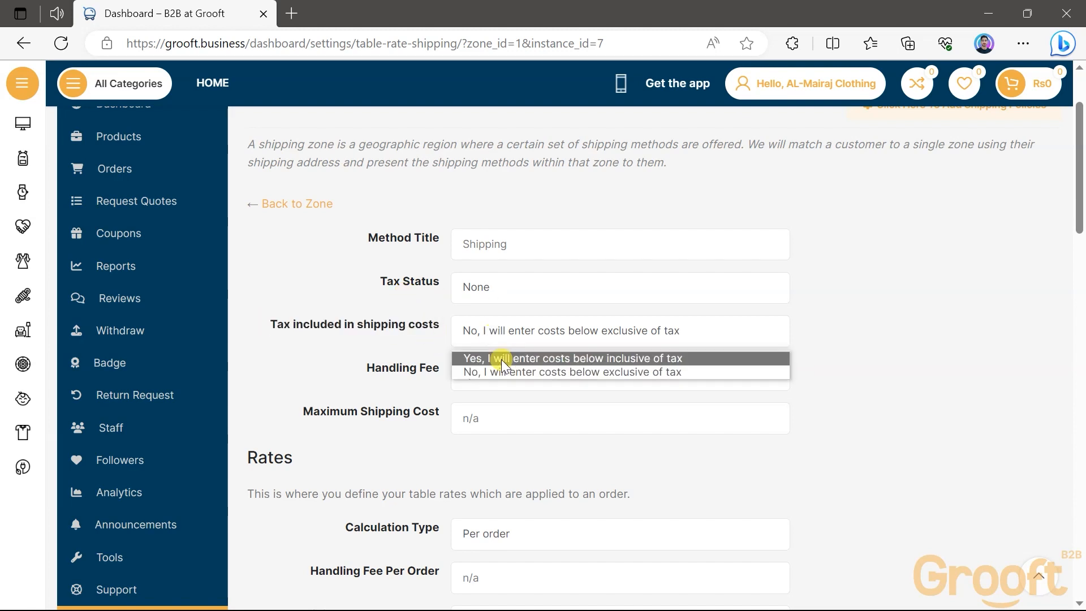
left_click(686, 371)
left_click_drag(349, 369, 435, 369)
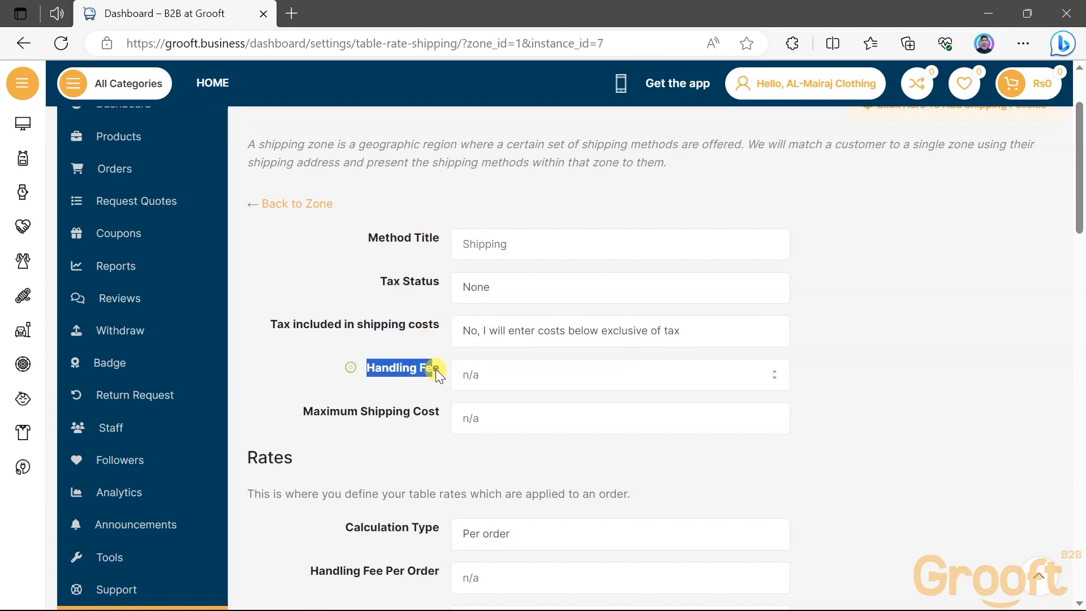
left_click(481, 376)
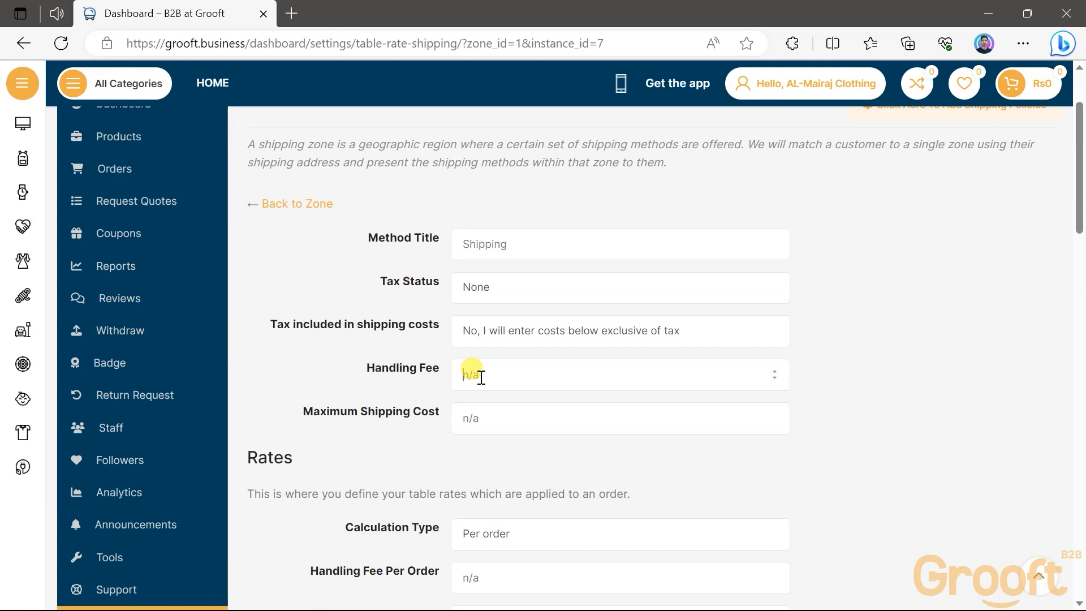
type("250")
left_click_drag(478, 376, 463, 378)
key("BackSpace")
left_click_drag(294, 412, 435, 430)
left_click(516, 415)
Set the Calculation Type in the Rates section to "Calculated rates per item"
scroll(392, 413, "down", 5)
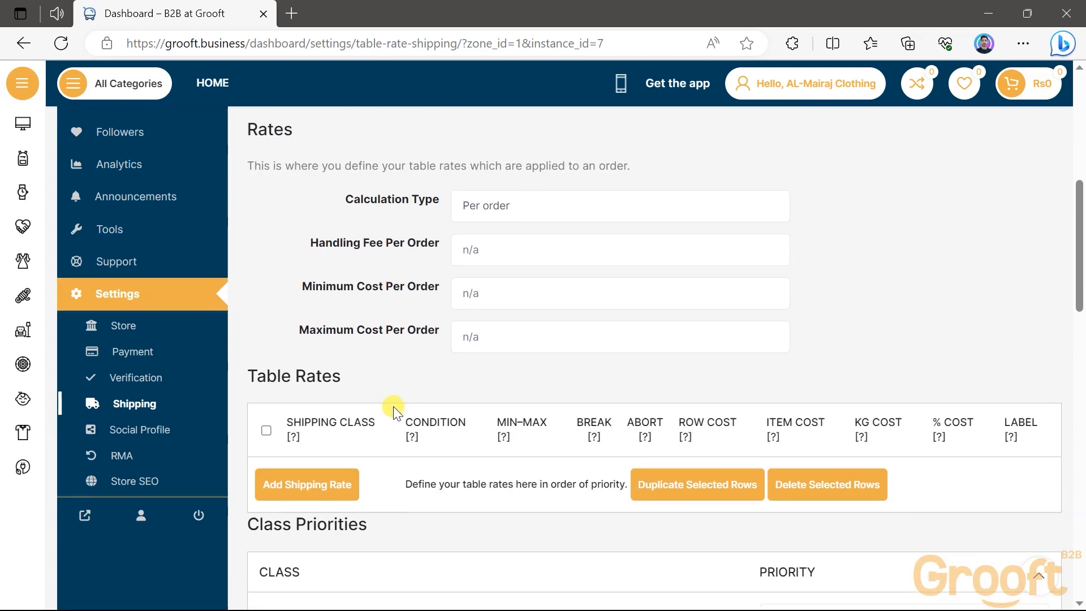
scroll(393, 405, "up", 2)
scroll(393, 405, "down", 2)
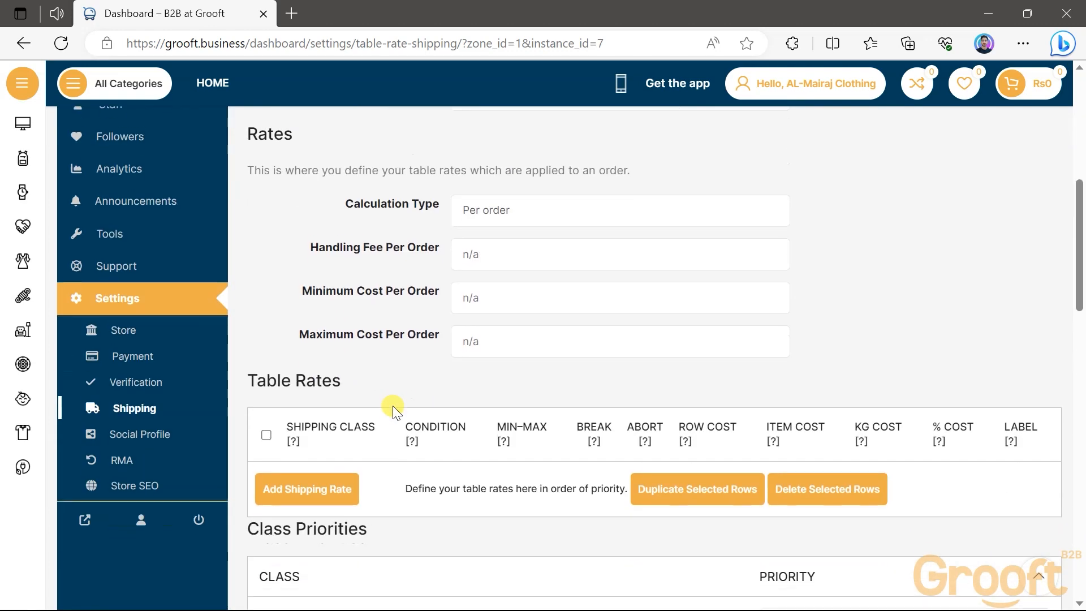
double_click(262, 129)
left_click(338, 203)
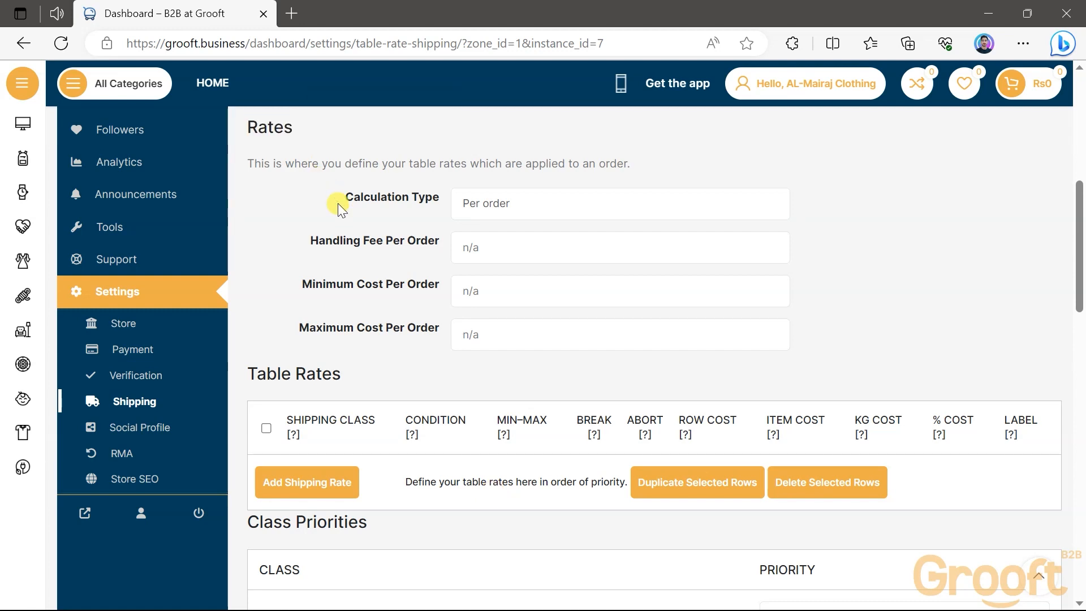
left_click_drag(338, 202, 436, 213)
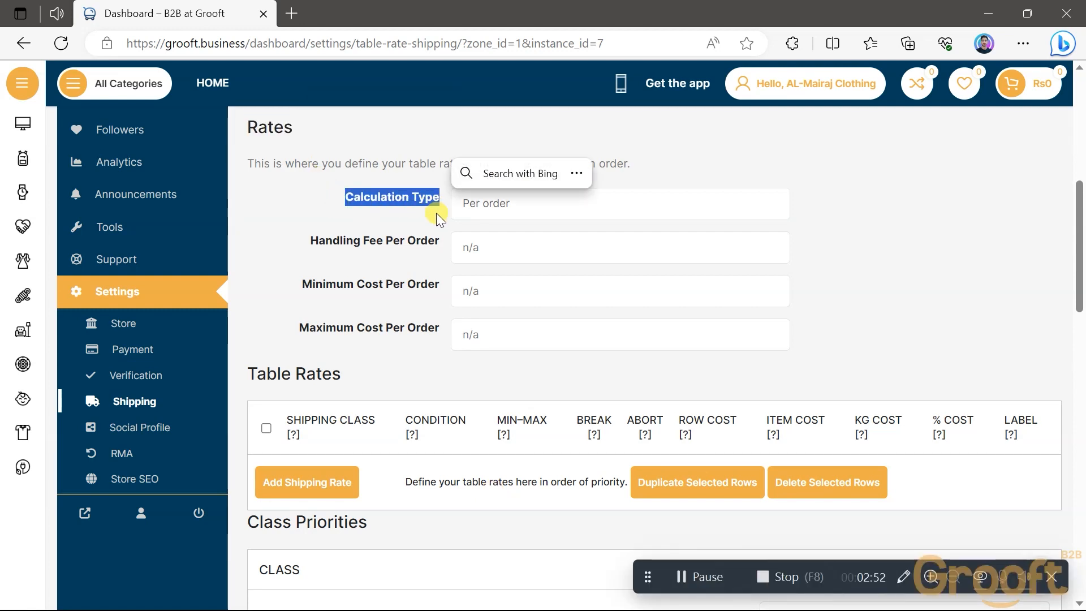
left_click(518, 204)
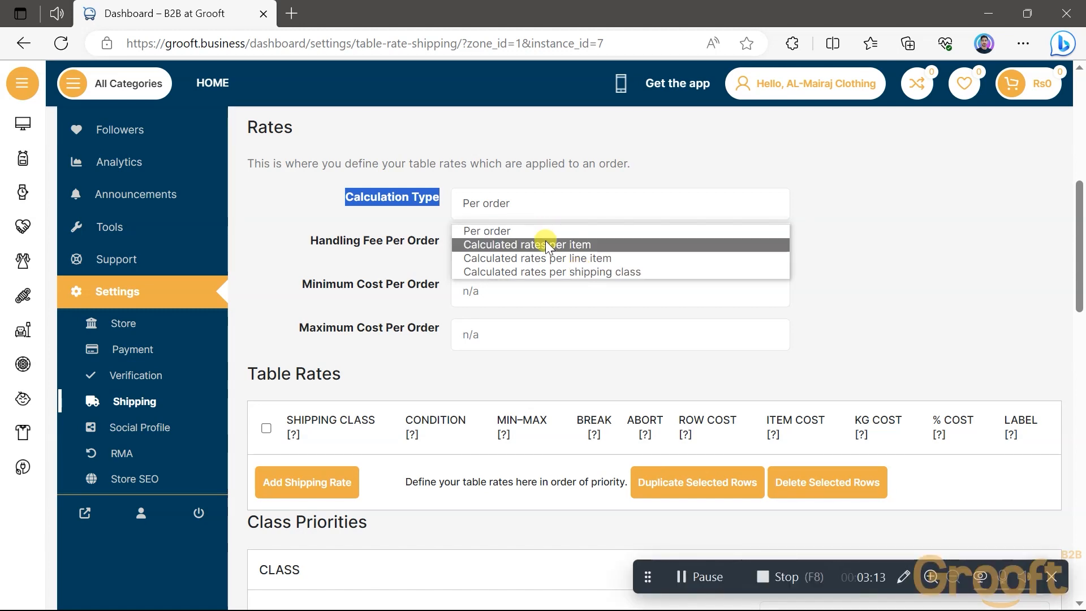
left_click(567, 244)
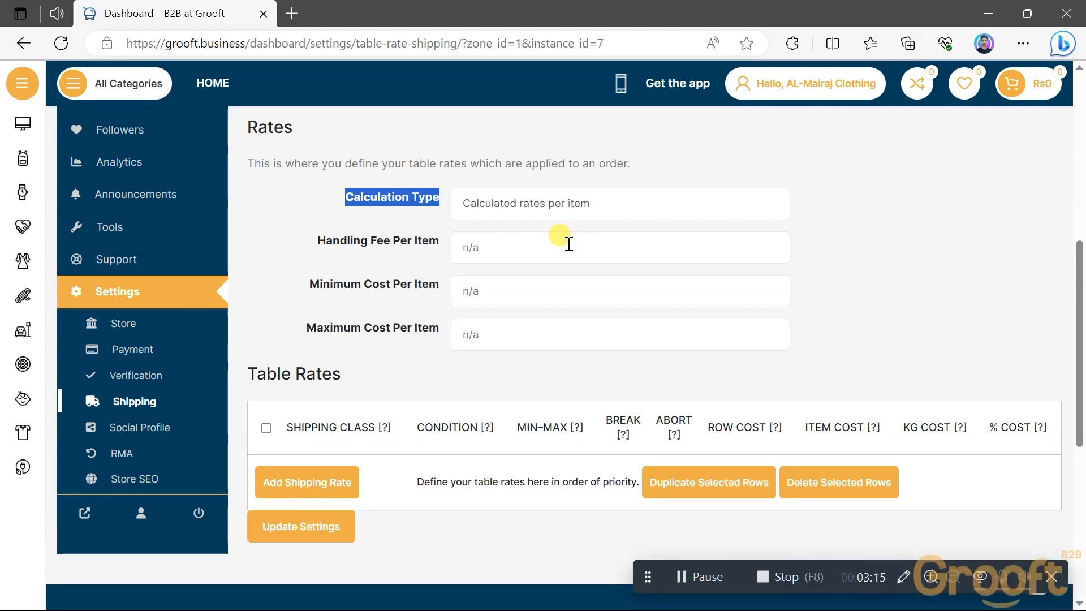
left_click_drag(302, 245, 458, 255)
left_click(398, 256)
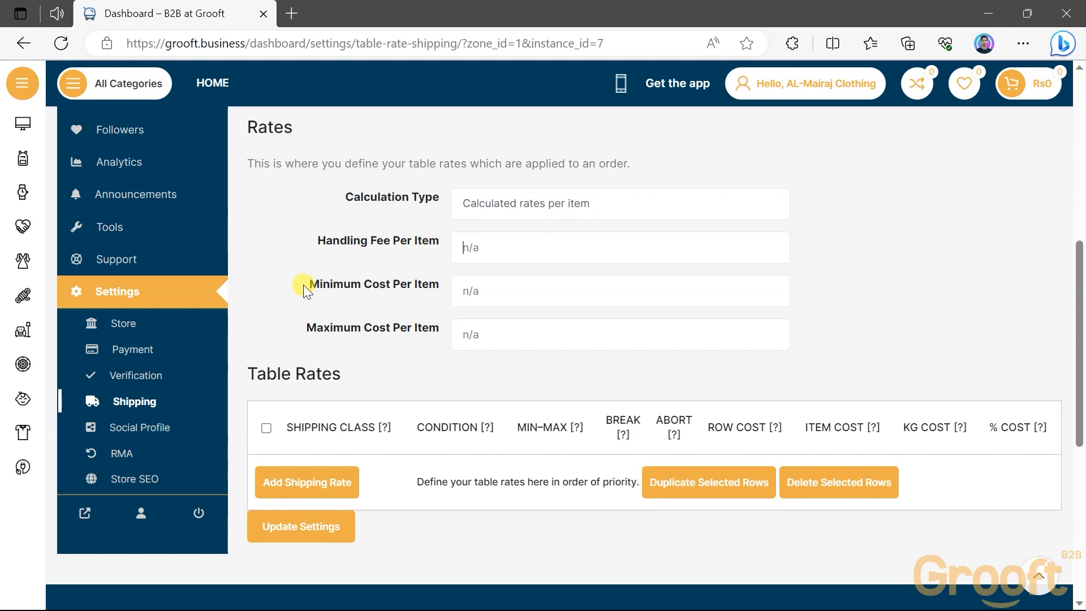
left_click_drag(303, 285, 436, 290)
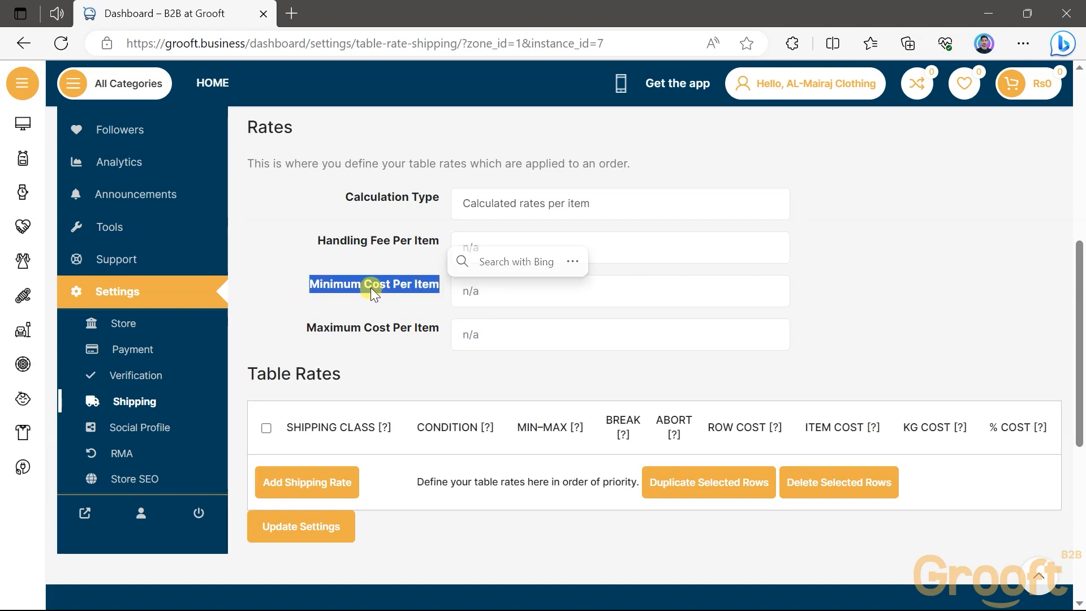
left_click(379, 327)
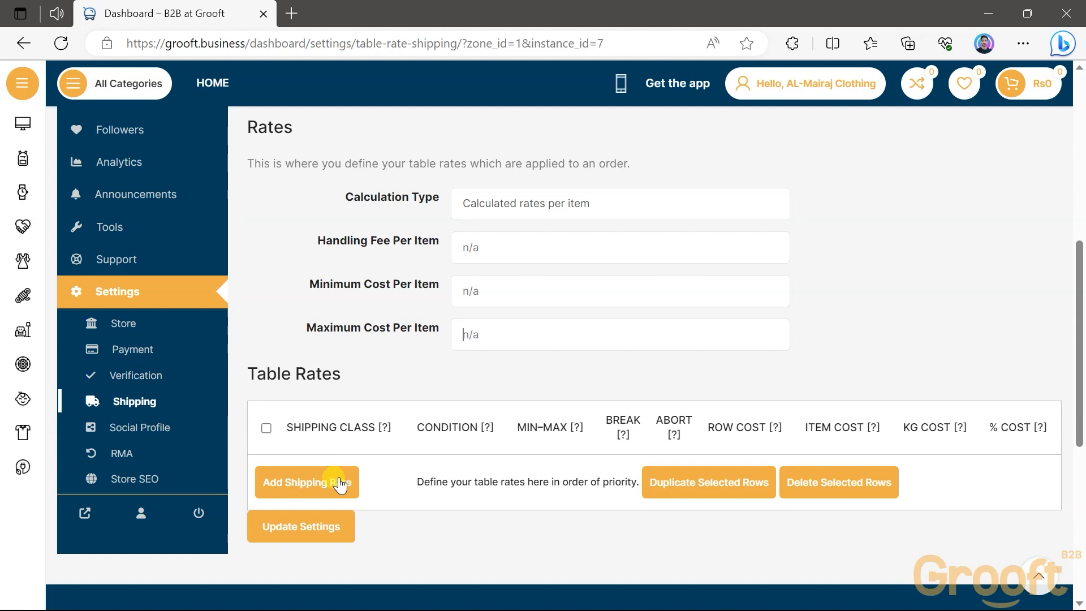
Add a shipping rate to the Table Rates with shipping class Standard Shipping and condition Price
left_click(290, 485)
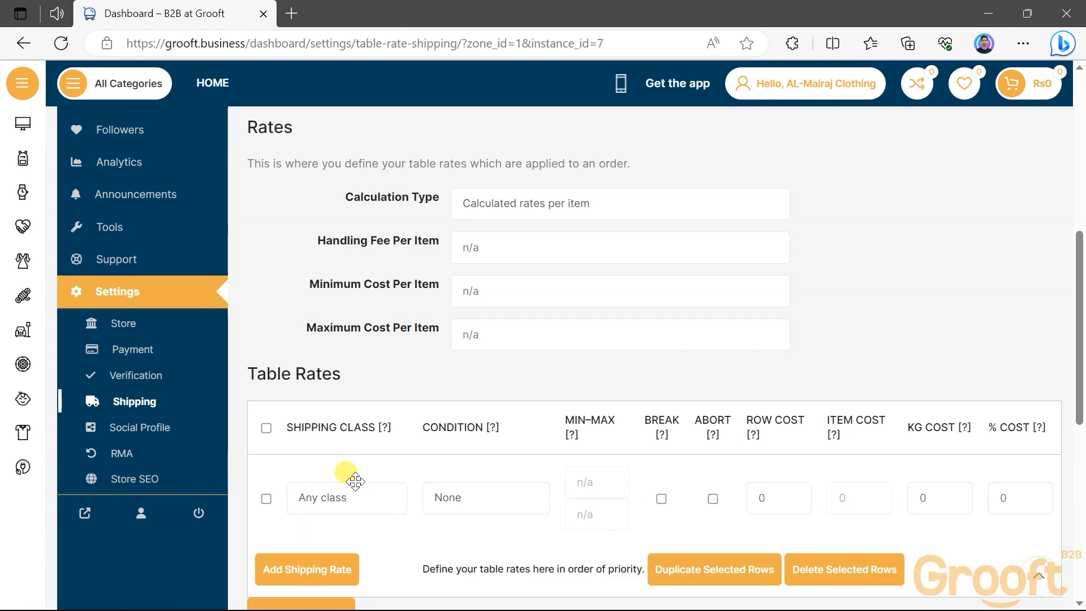
scroll(334, 492, "down", 2)
left_click(362, 394)
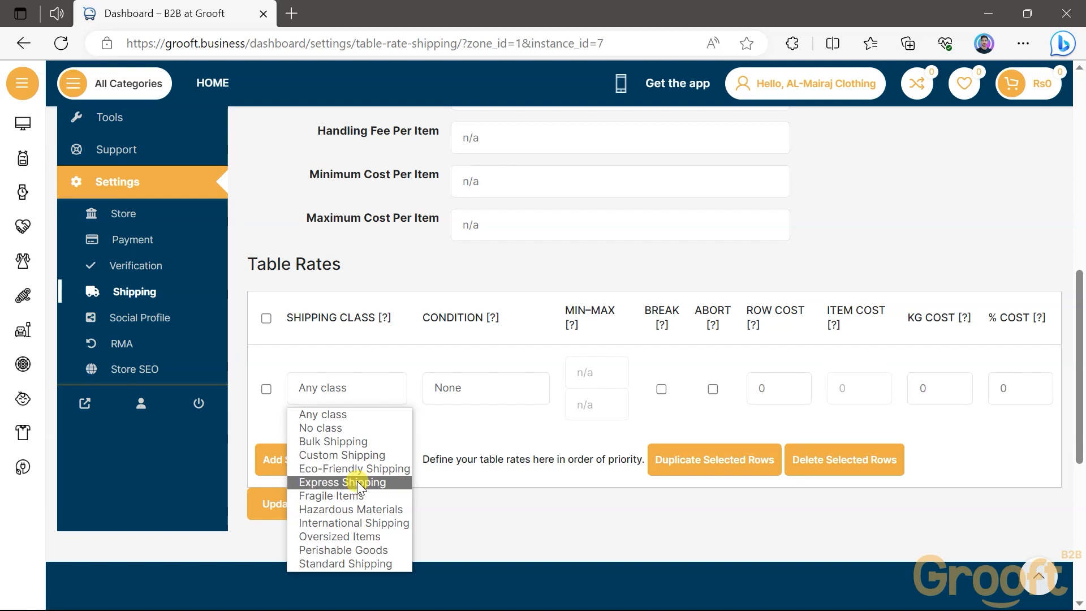
left_click(350, 563)
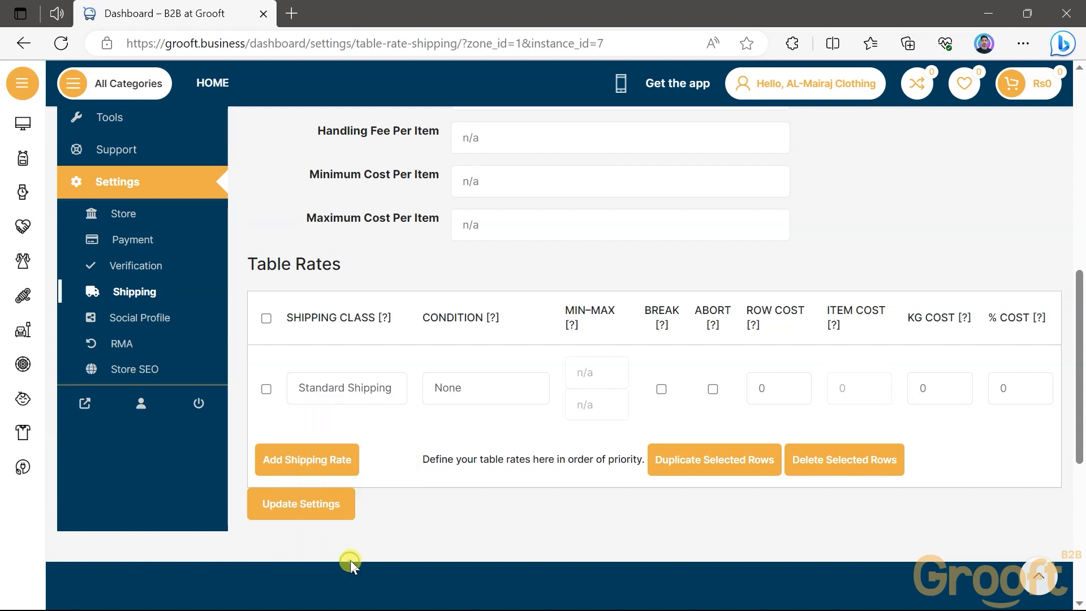
left_click(483, 388)
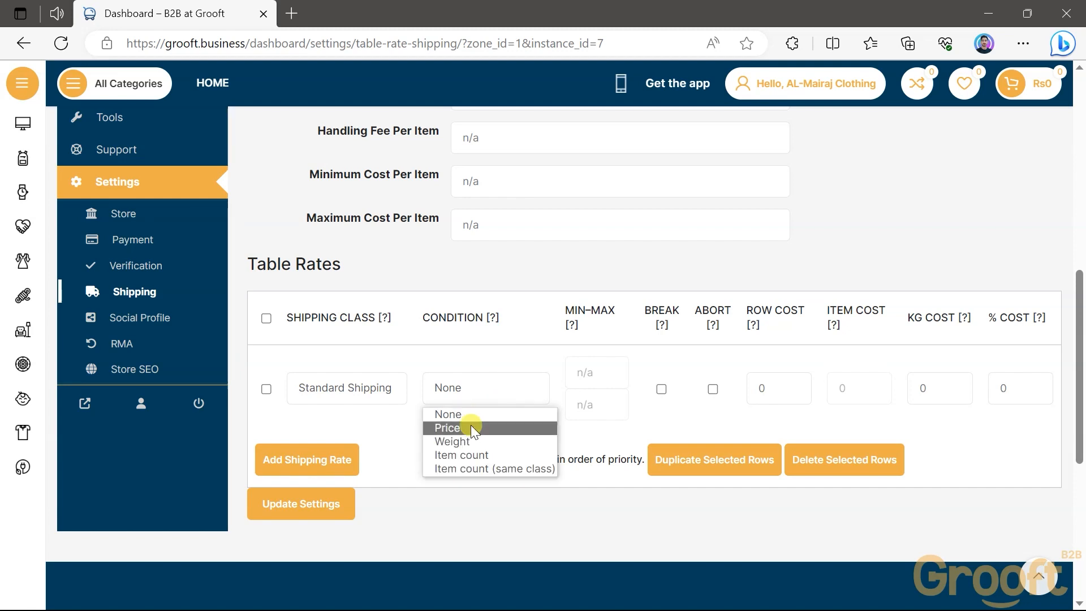
left_click(470, 425)
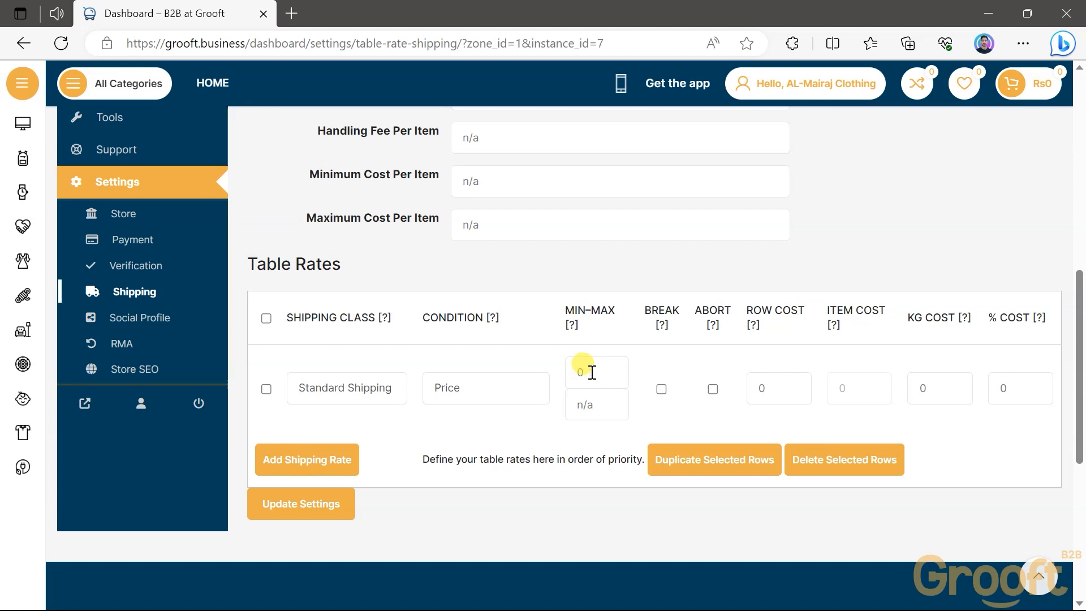
Set the first rate's price range to 0 minimum and 100 maximum, with a row cost of 20
left_click(578, 398)
type("100")
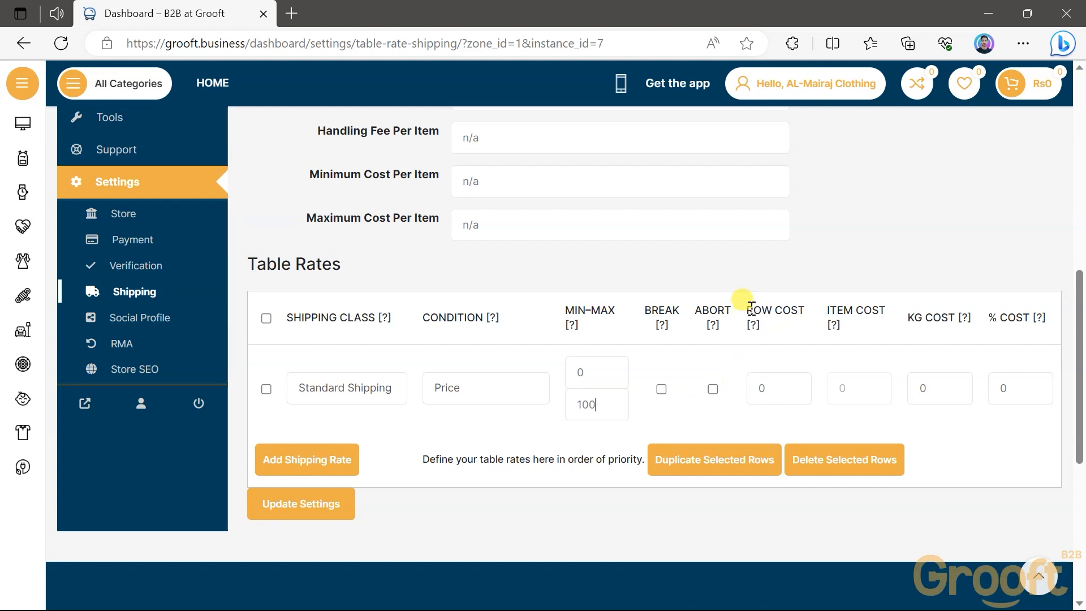
left_click_drag(750, 308, 807, 312)
left_click(796, 325)
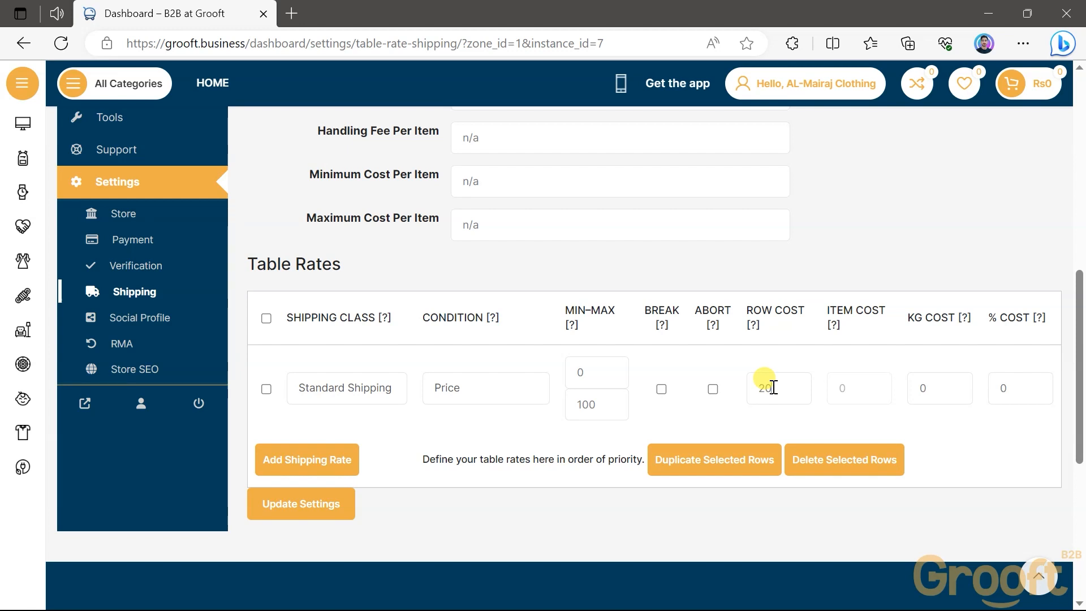
Examine the Item Cost, KG Cost and % Cost columns of the first table rate
left_click_drag(828, 310, 886, 311)
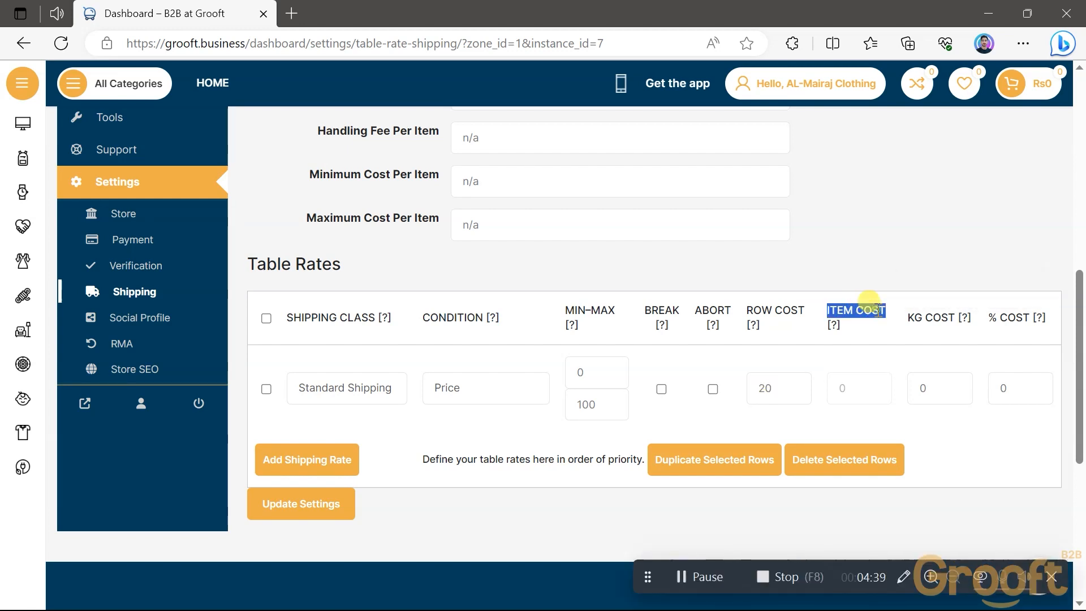
left_click(843, 384)
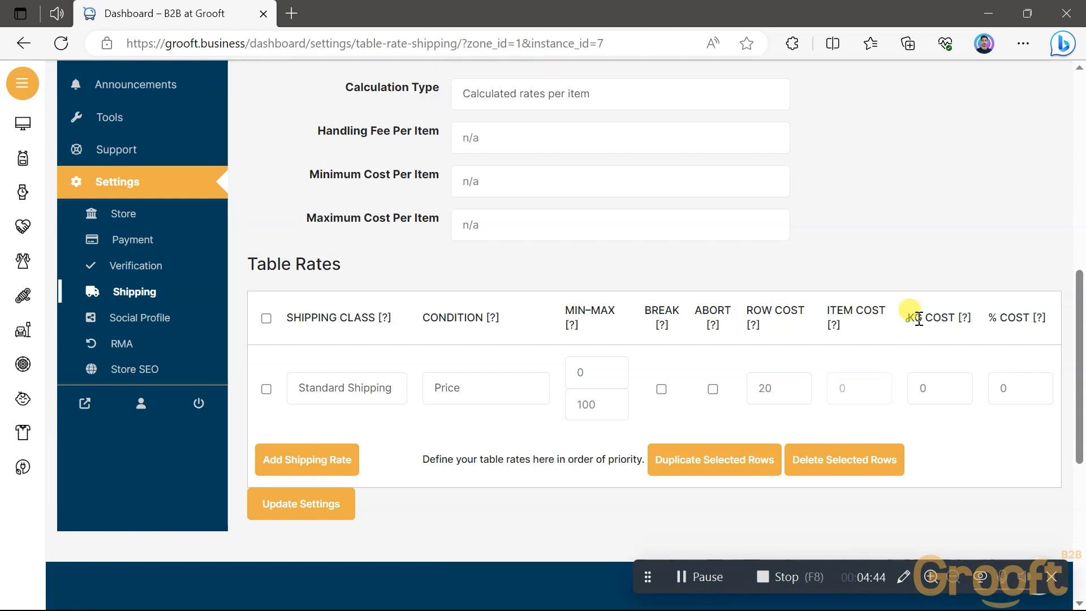
left_click_drag(907, 317, 956, 316)
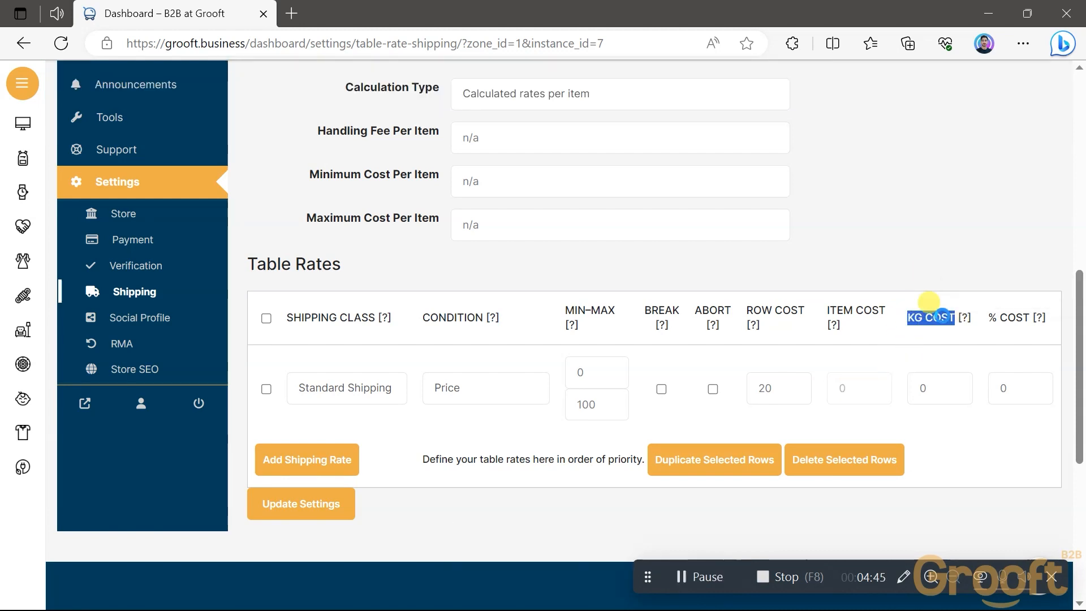
left_click(928, 331)
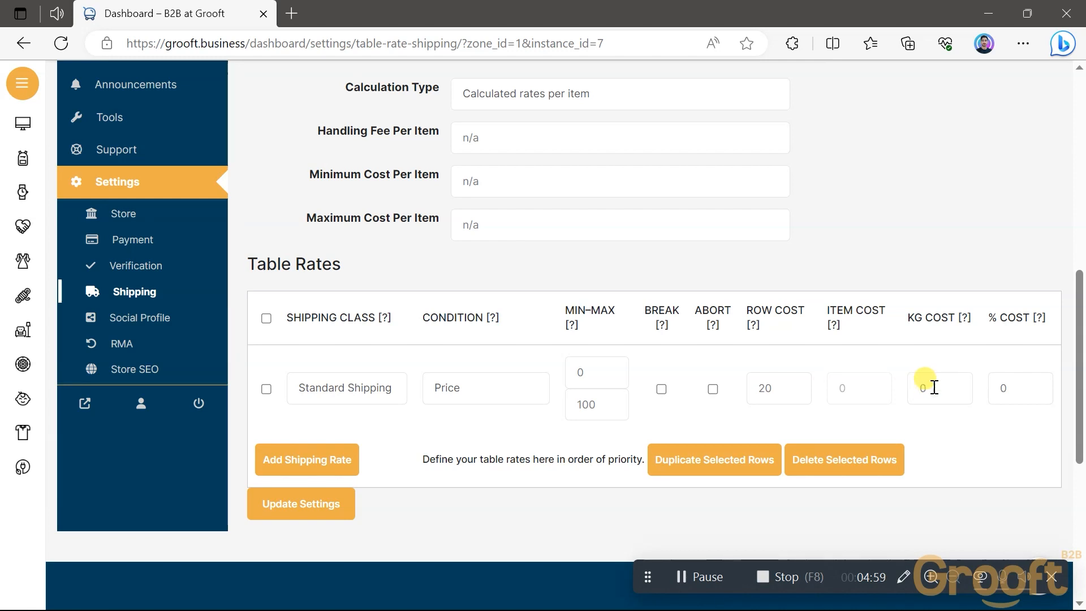
left_click_drag(990, 319, 1028, 320)
left_click(1000, 324)
Add a second shipping rate with class Standard Shipping, condition Price and a range of 101 to 500
scroll(325, 356, "down", 2)
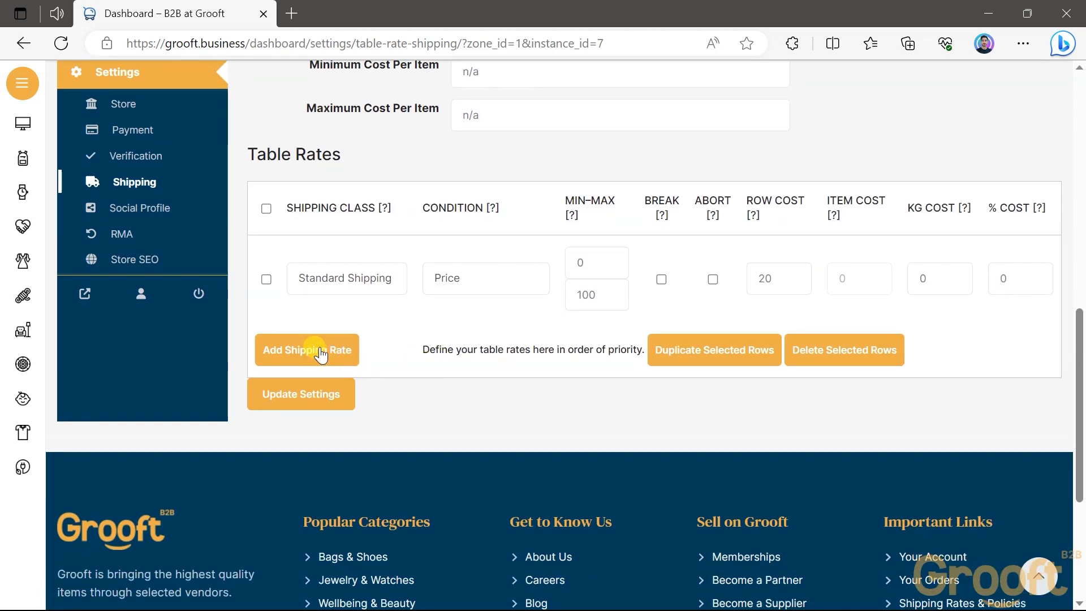
left_click(316, 351)
left_click(369, 367)
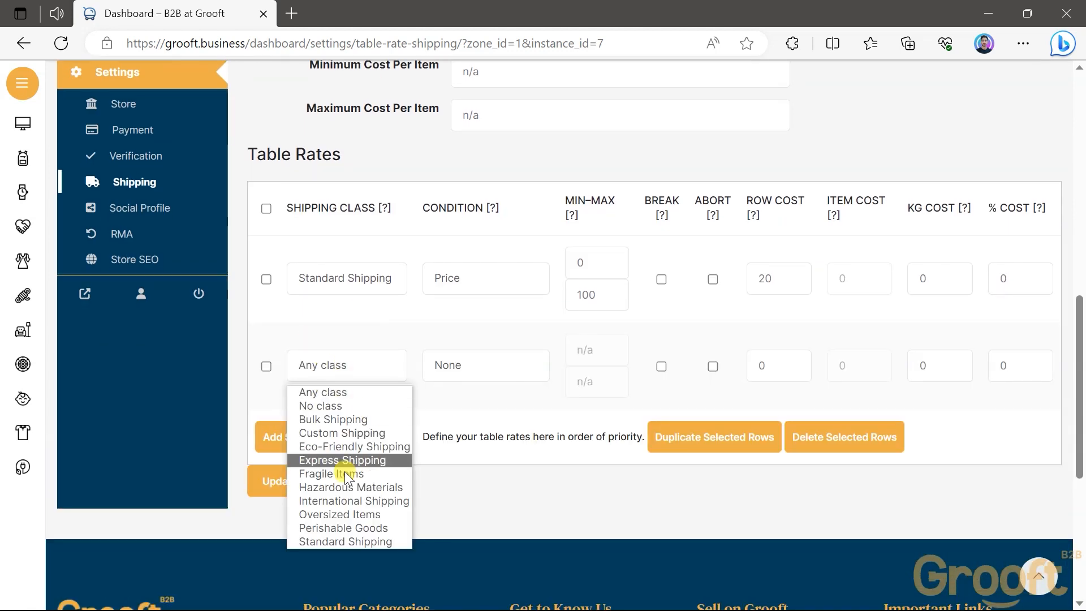
left_click(335, 542)
left_click(483, 365)
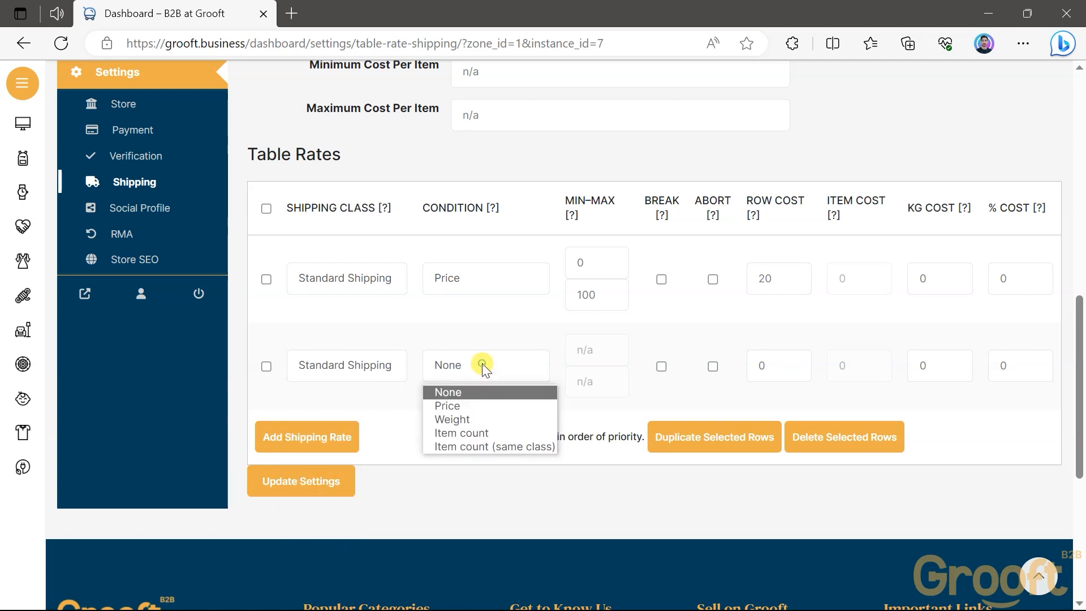
left_click(467, 402)
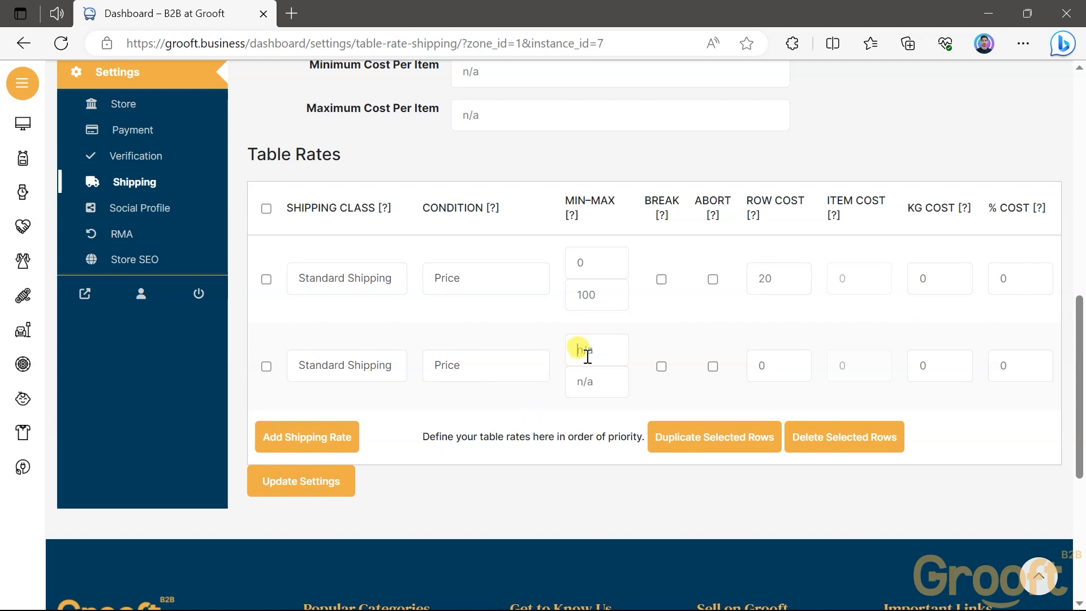
type("101")
left_click(589, 378)
type("500")
Add a third shipping rate with class Standard Shipping and condition Weight
left_click(317, 432)
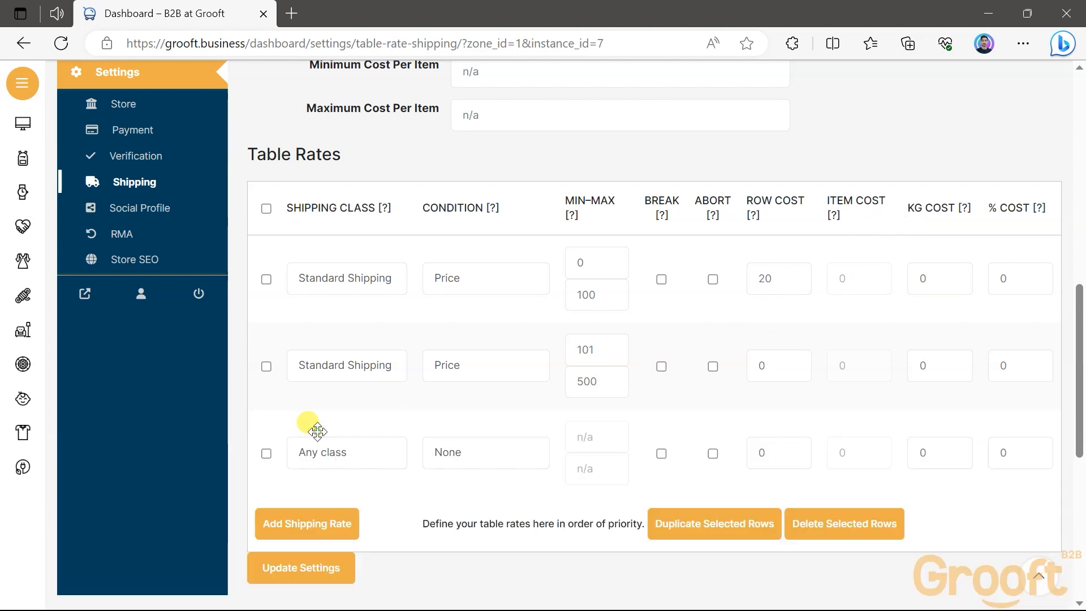
left_click(352, 452)
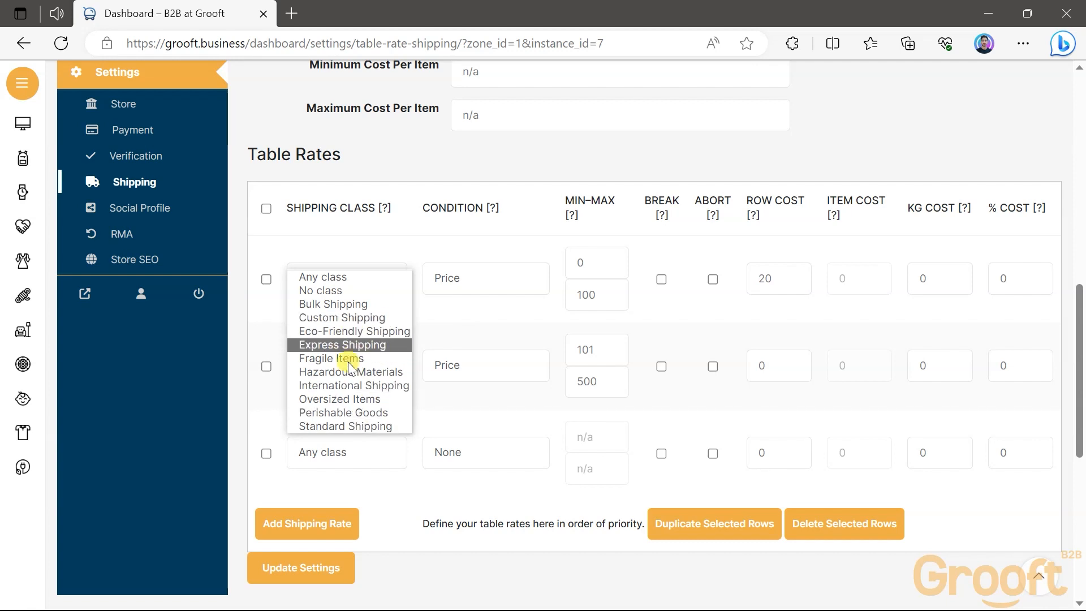
left_click(349, 424)
left_click(456, 460)
left_click(458, 507)
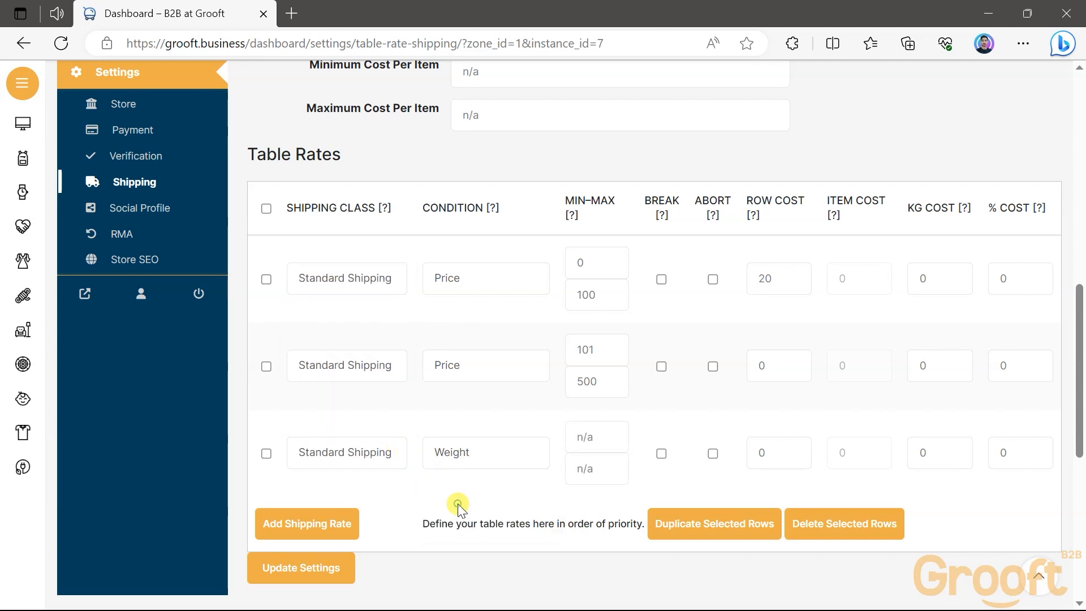
left_click(576, 446)
Delete the weight-based third row from the Table Rates and confirm the deletion
left_click(267, 454)
left_click(866, 526)
left_click(631, 145)
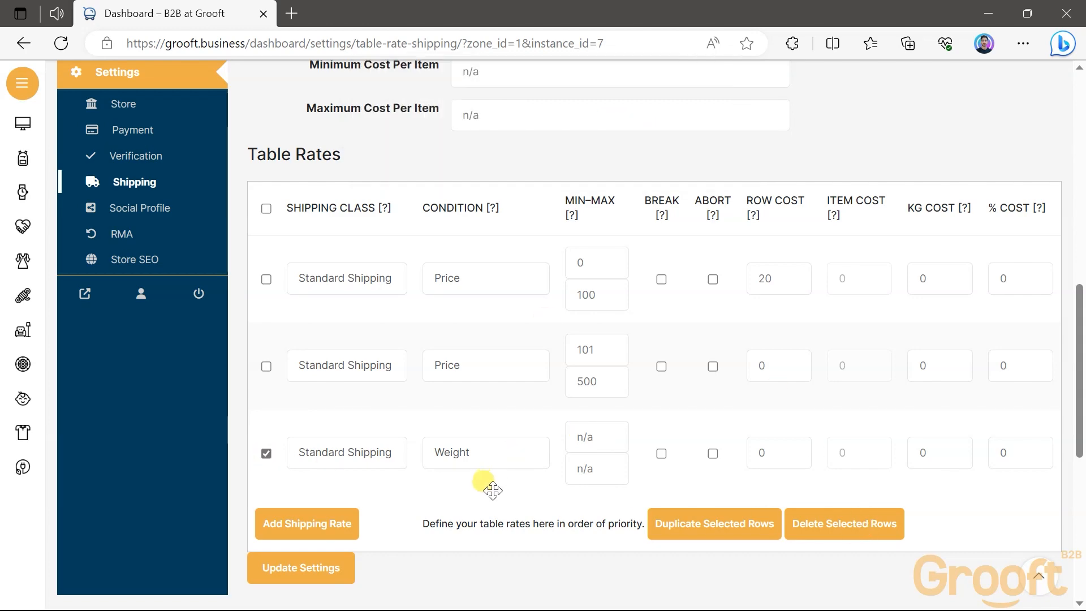
Save the updated table rate settings of the shipping method
left_click(327, 491)
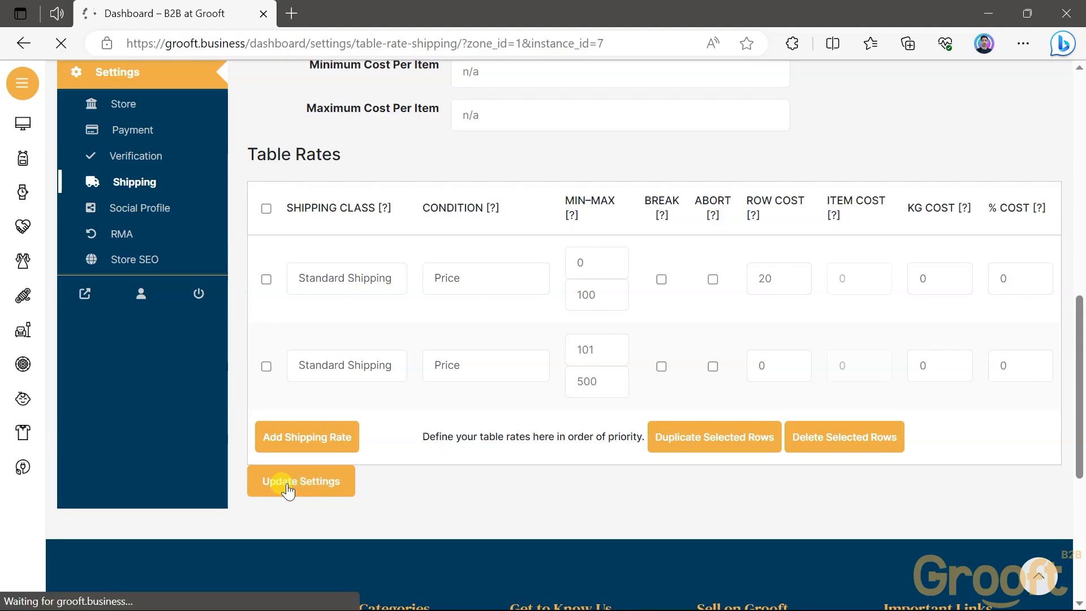
scroll(441, 396, "down", 6)
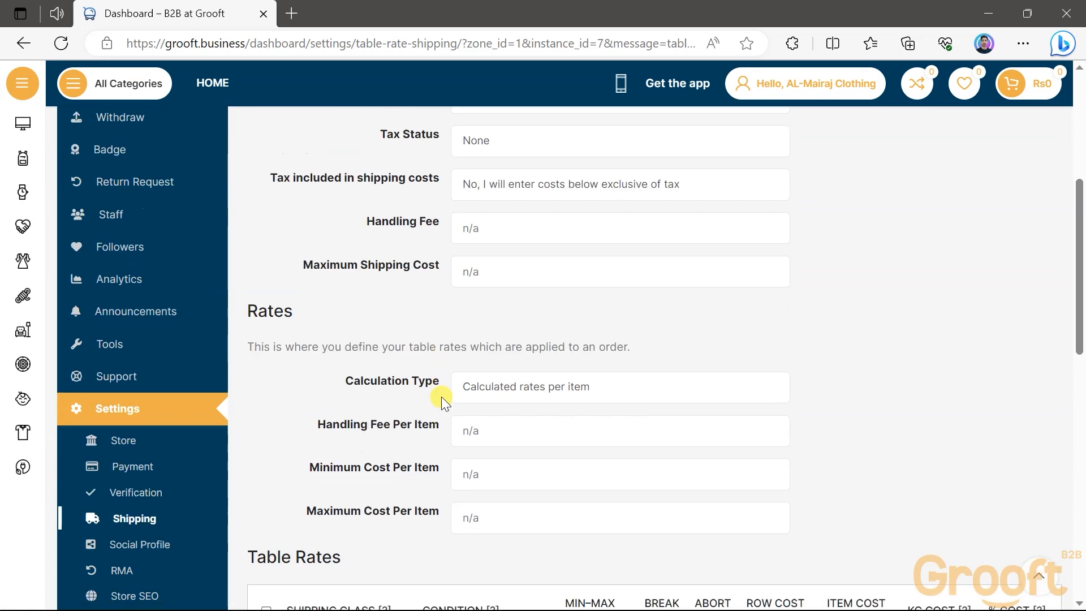
scroll(441, 396, "down", 3)
scroll(441, 396, "up", 9)
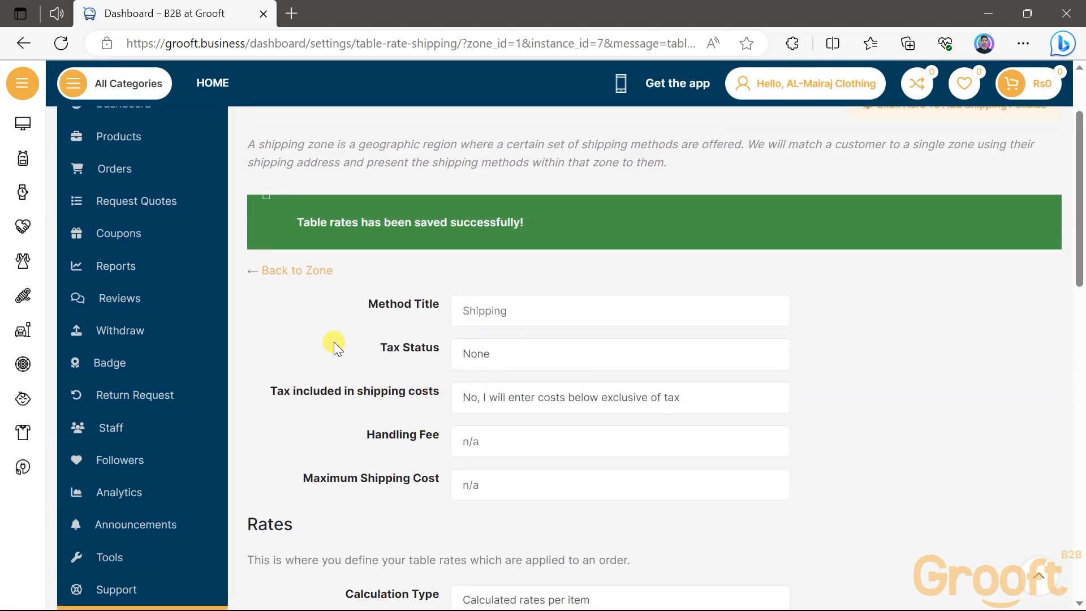
scroll(334, 341, "up", 2)
Open the Black Leather Jacket for Men product for editing at its Shipping and Tax section
left_click(194, 244)
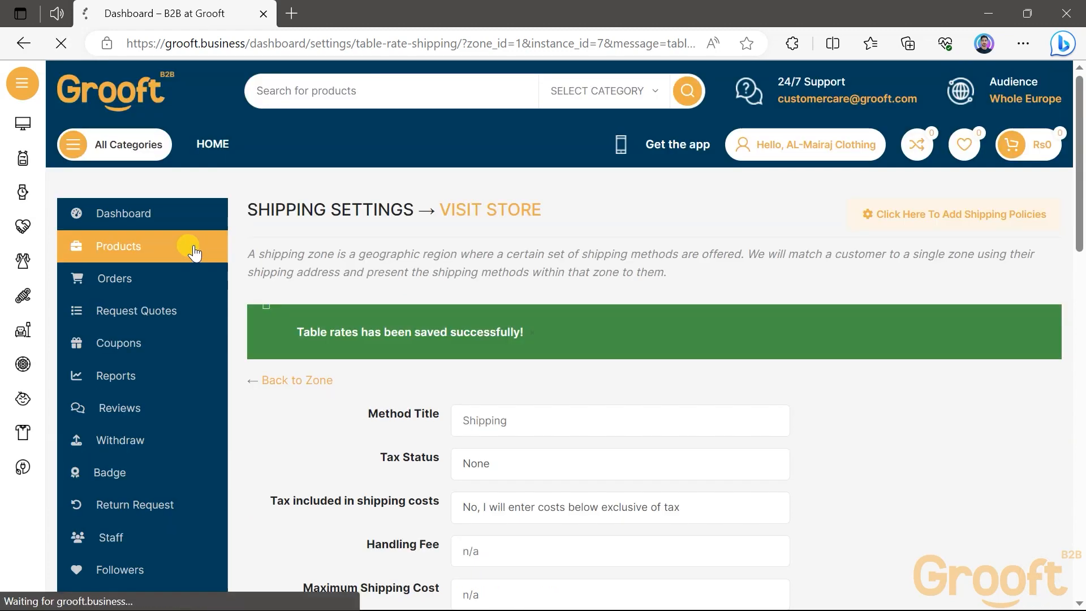
mouse_move(350, 455)
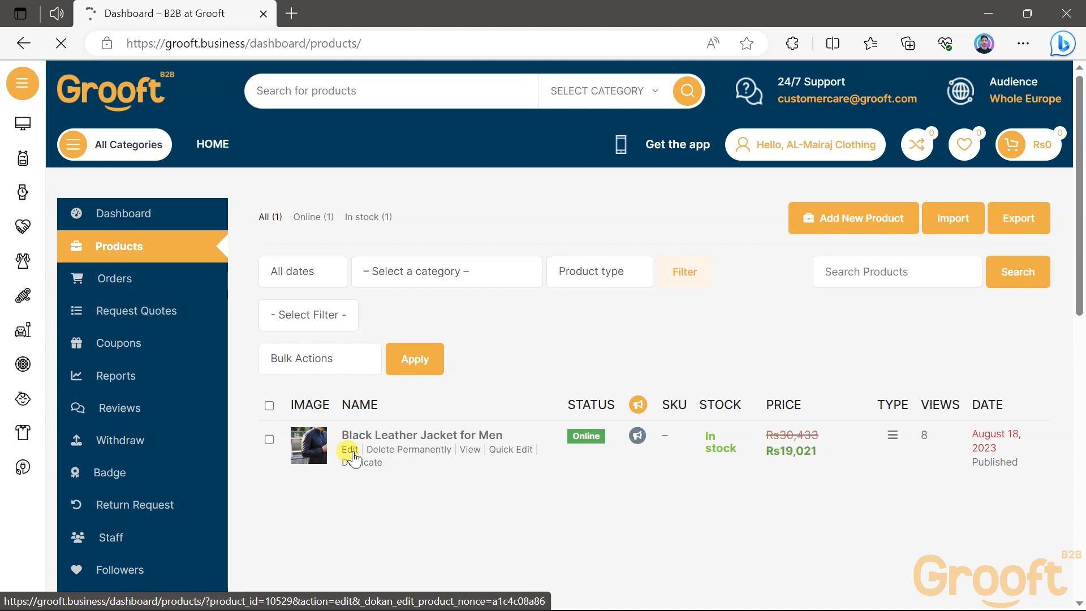
scroll(354, 457, "down", 15)
scroll(353, 457, "down", 5)
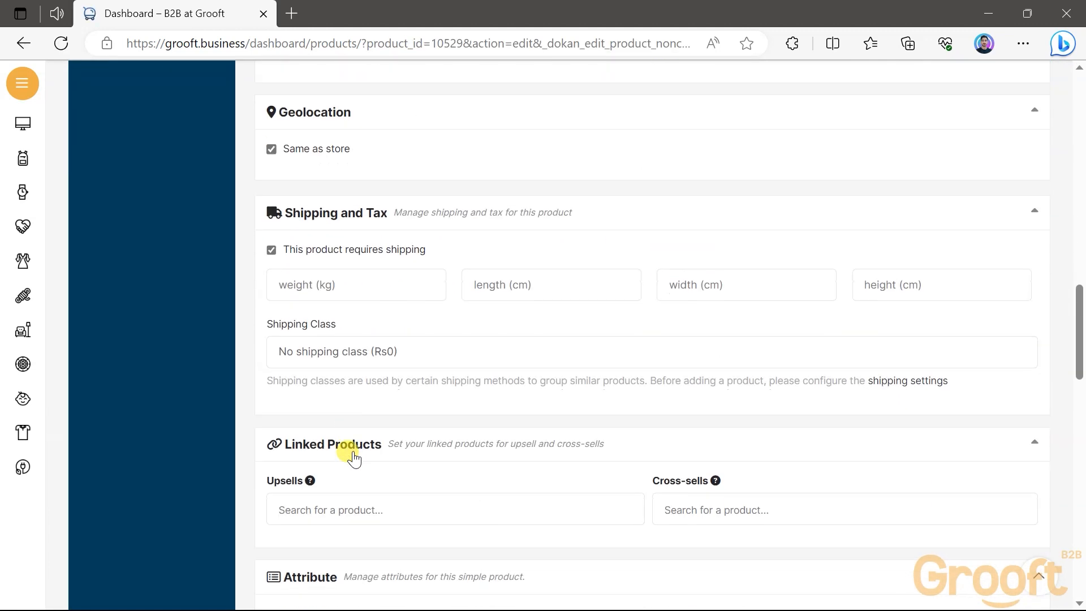
Keep the product marked as requiring shipping and set weight 1 kg, length 50 cm, width 50 cm and height 25 cm
left_click(286, 248)
left_click(287, 249)
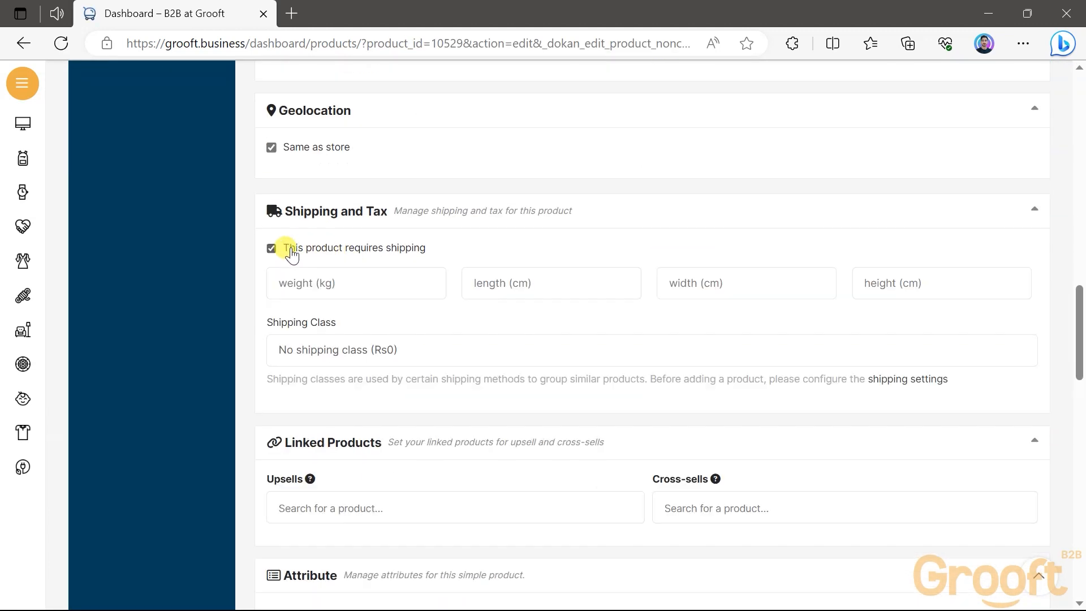
type("1")
left_click(525, 281)
type("50")
left_click(691, 283)
type("50")
left_click(885, 282)
type("20")
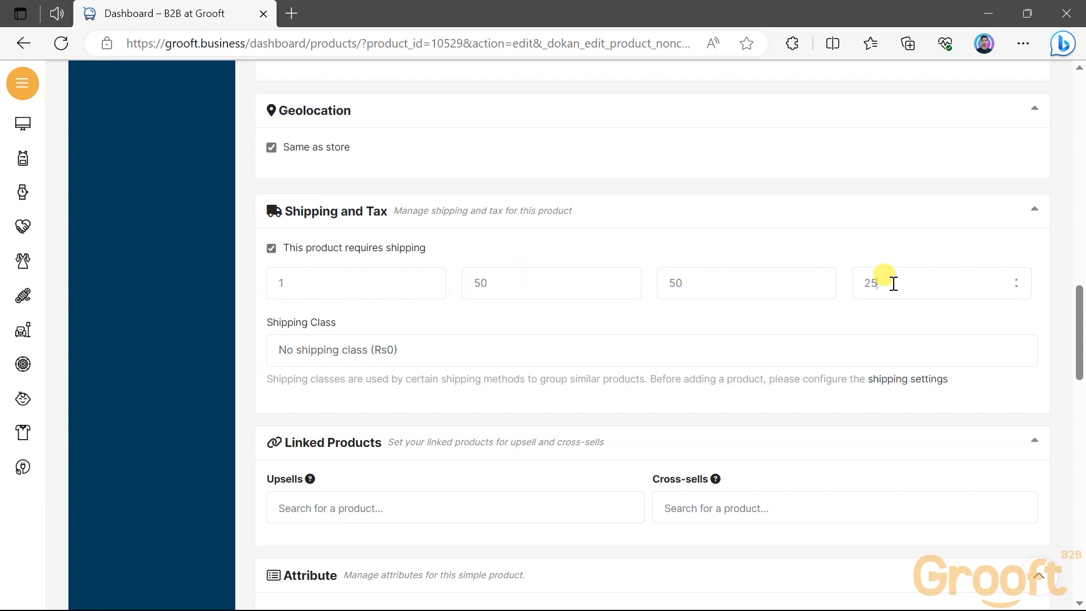
Set the product's shipping class to Standard Shipping and save the product
left_click(408, 349)
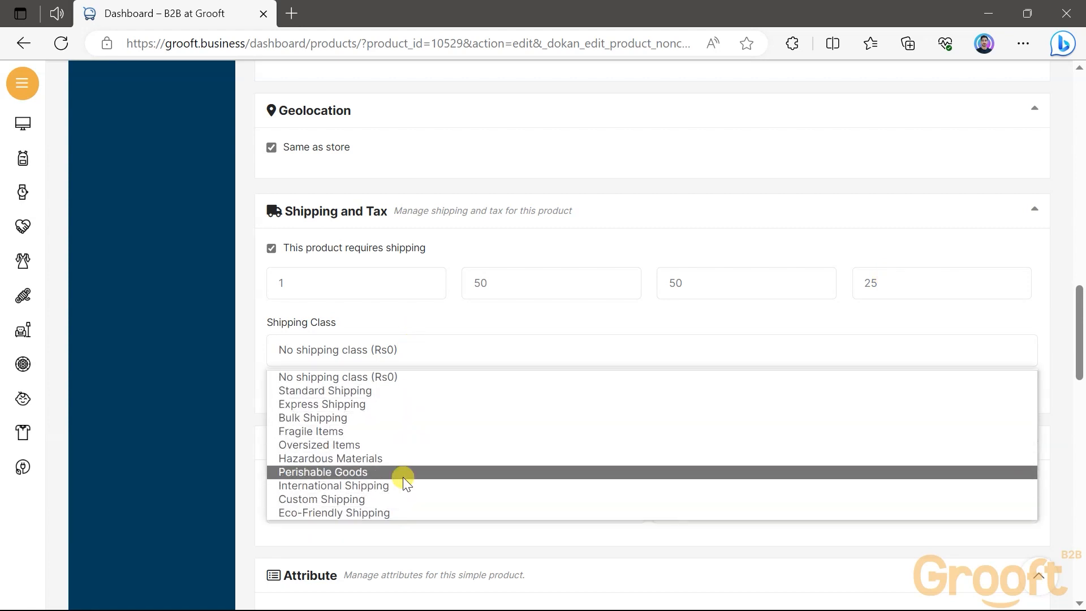
left_click(393, 392)
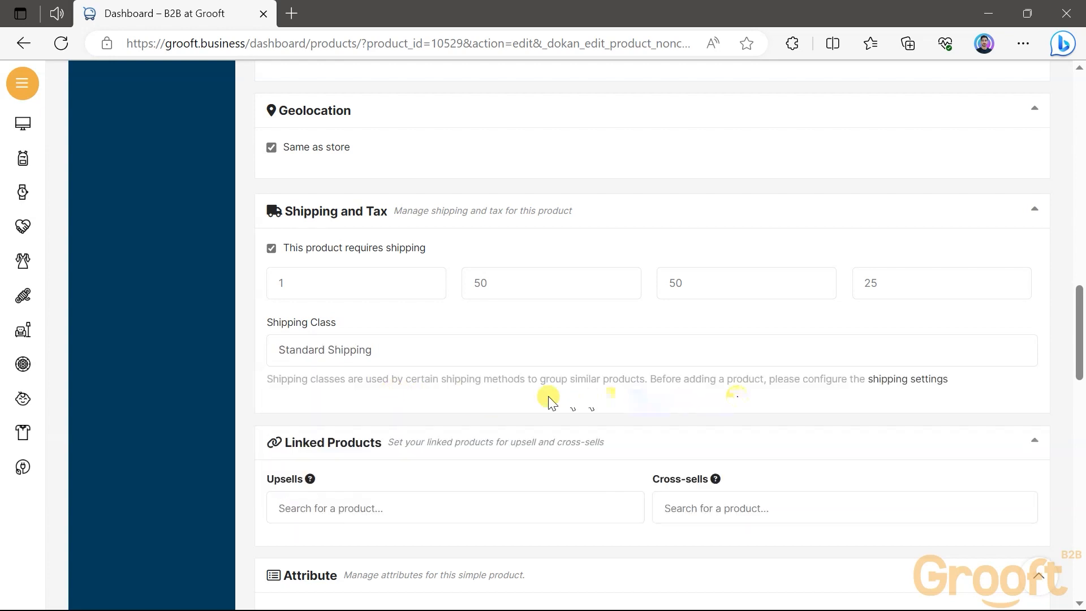
left_click(396, 349)
scroll(435, 408, "down", 3)
scroll(435, 408, "down", 10)
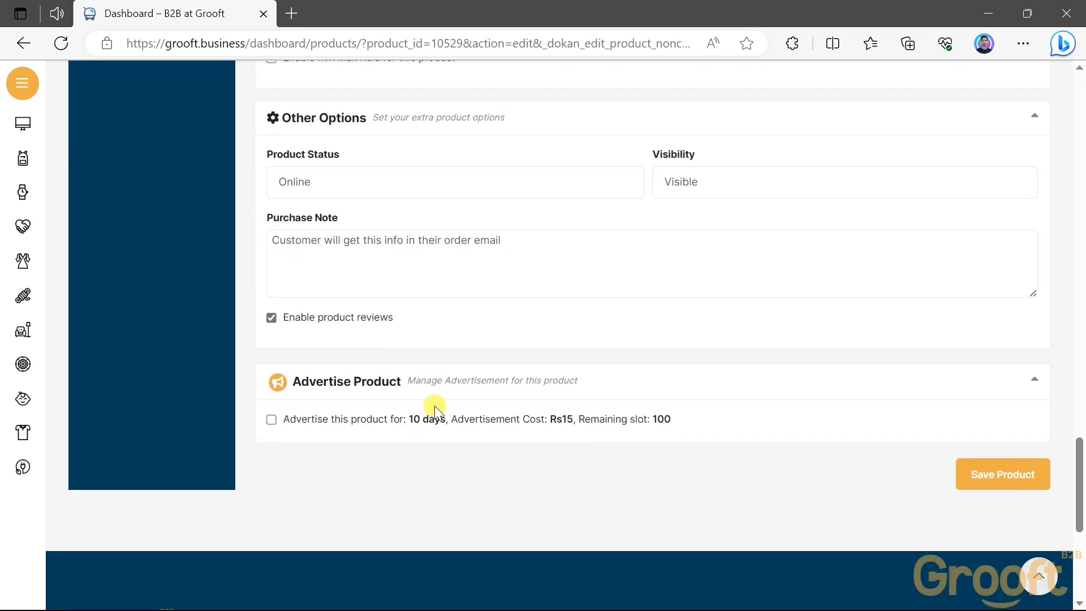
left_click(1001, 476)
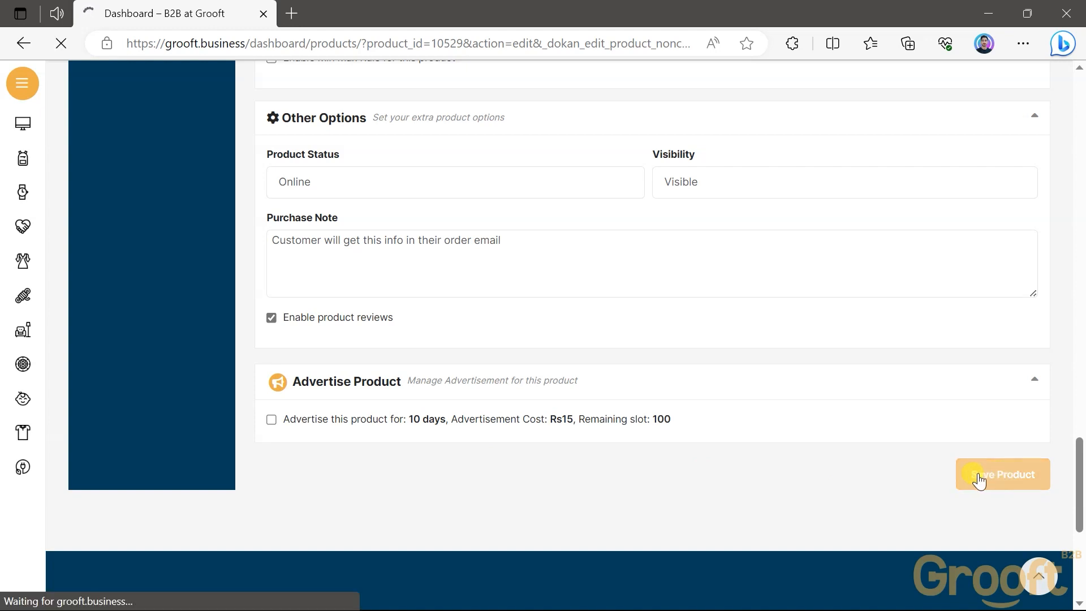